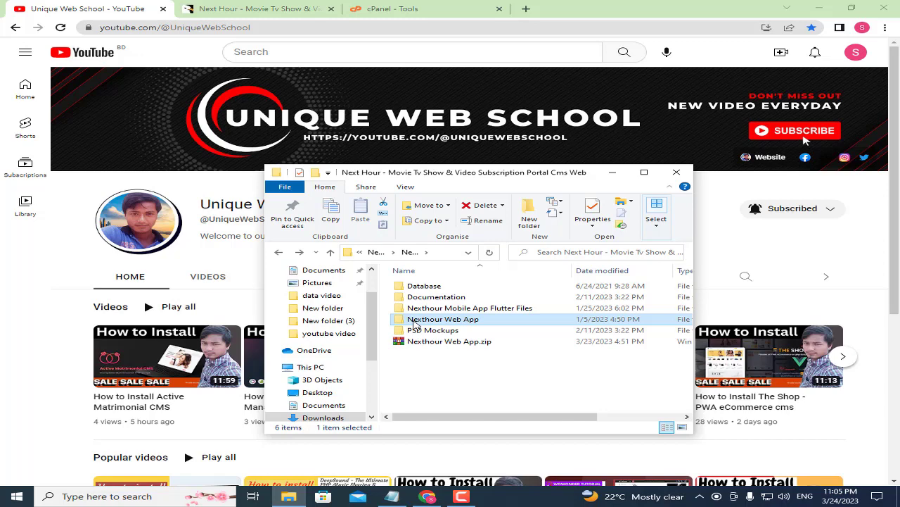
# Switch from the local Nexthour files to cPanel and open the public_html folder in File Manager.
pyautogui.click(428, 342)
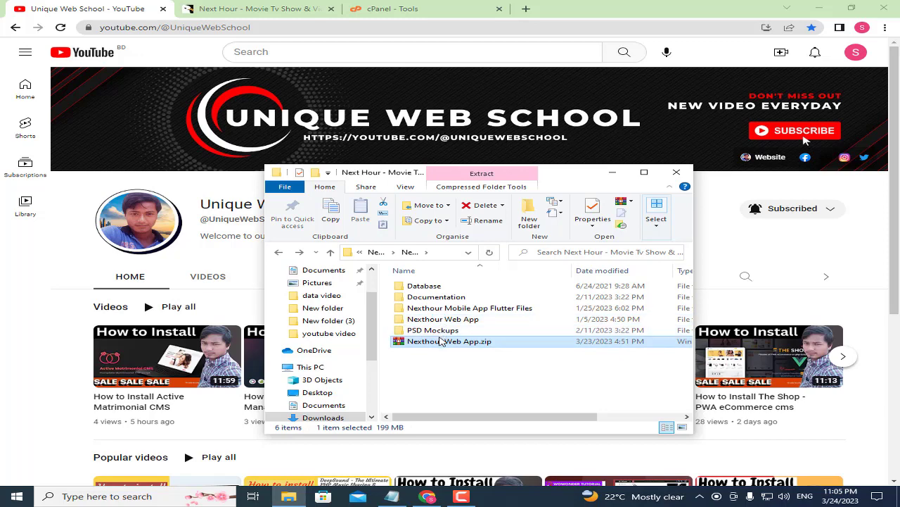
pyautogui.click(375, 7)
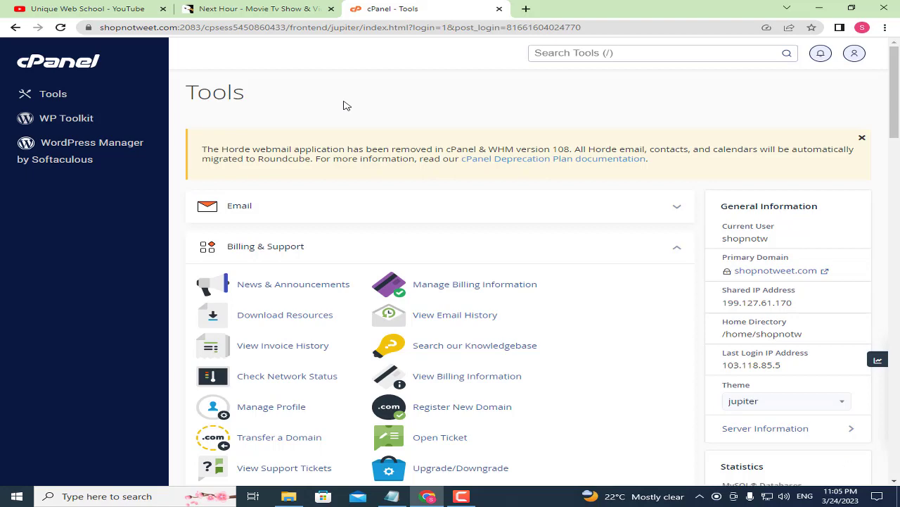
pyautogui.scroll(-5, 331, 134)
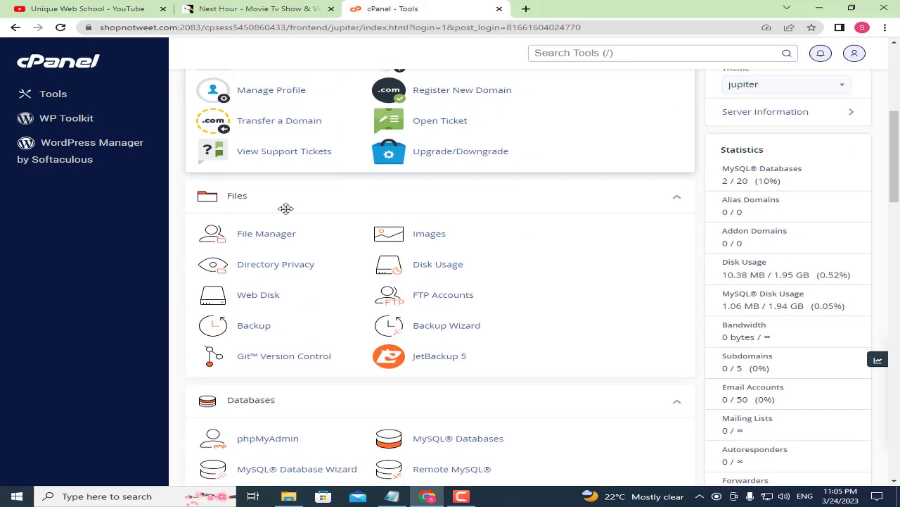
pyautogui.click(277, 242)
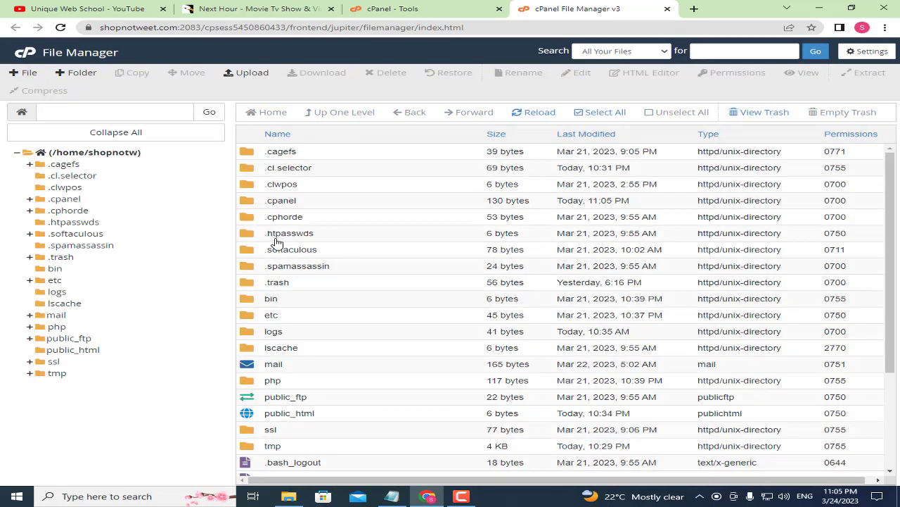
pyautogui.click(90, 350)
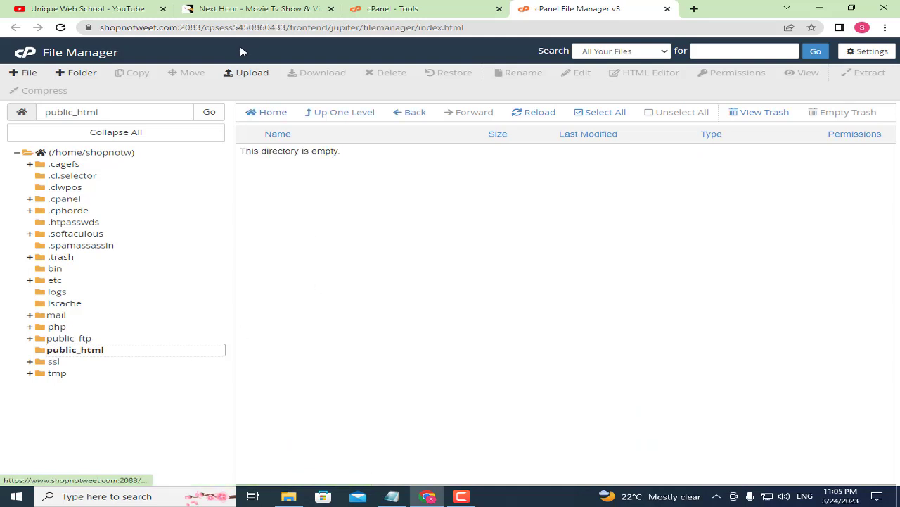
# Upload Nexthour Web App.zip from the Next Hour folder in Downloads to public_html and return to that directory.
pyautogui.click(244, 72)
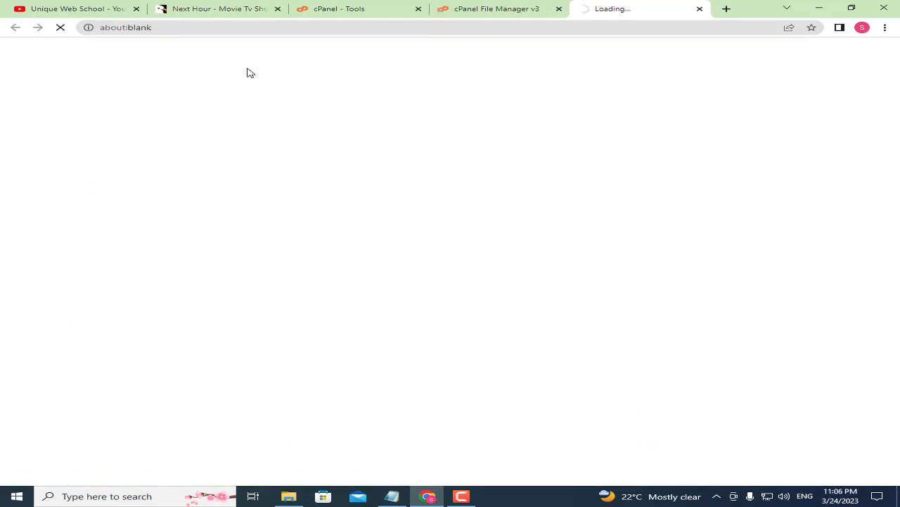
pyautogui.click(433, 221)
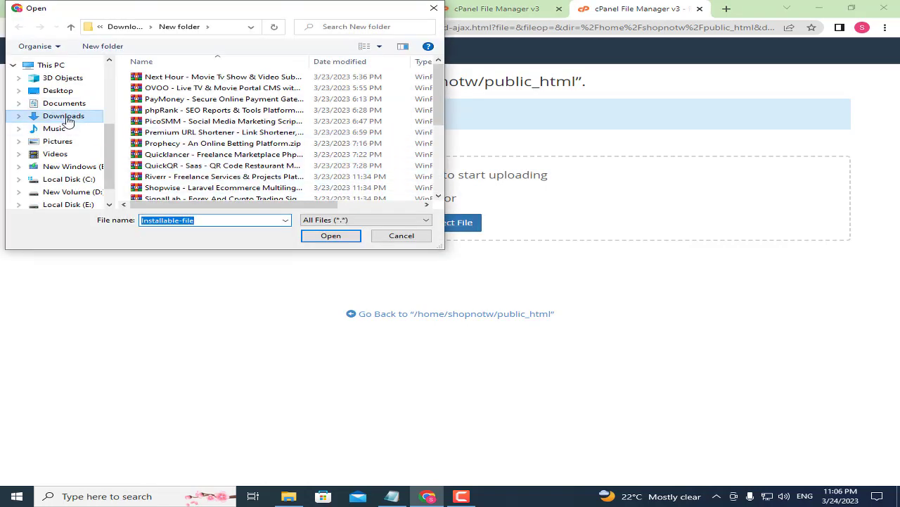
pyautogui.click(63, 116)
pyautogui.doubleClick(180, 124)
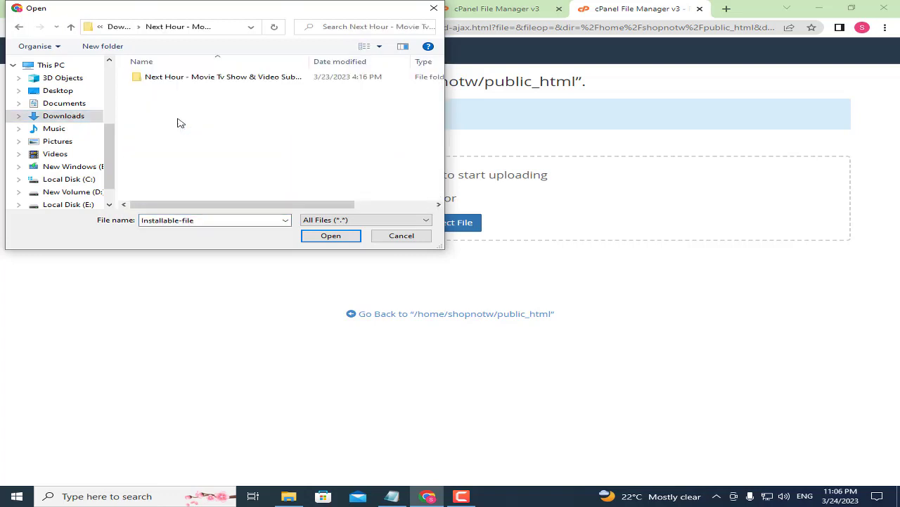
pyautogui.doubleClick(204, 79)
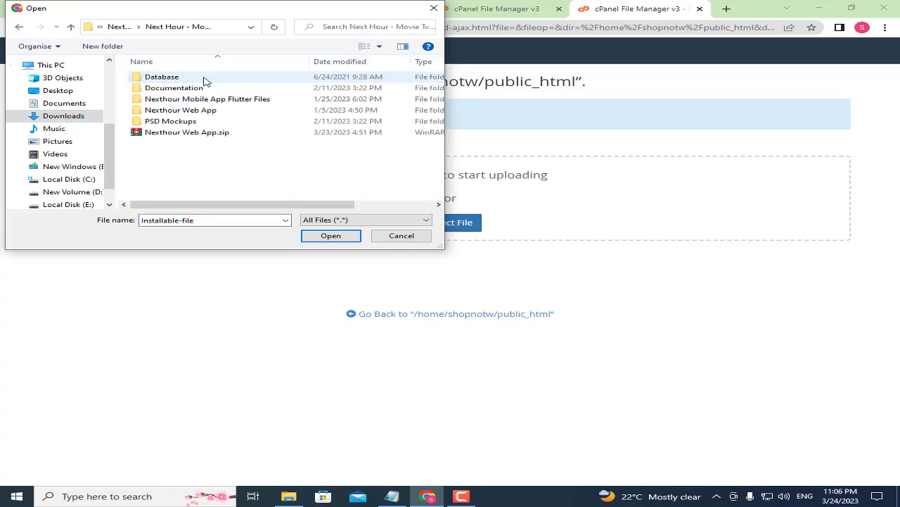
pyautogui.click(187, 135)
pyautogui.click(340, 236)
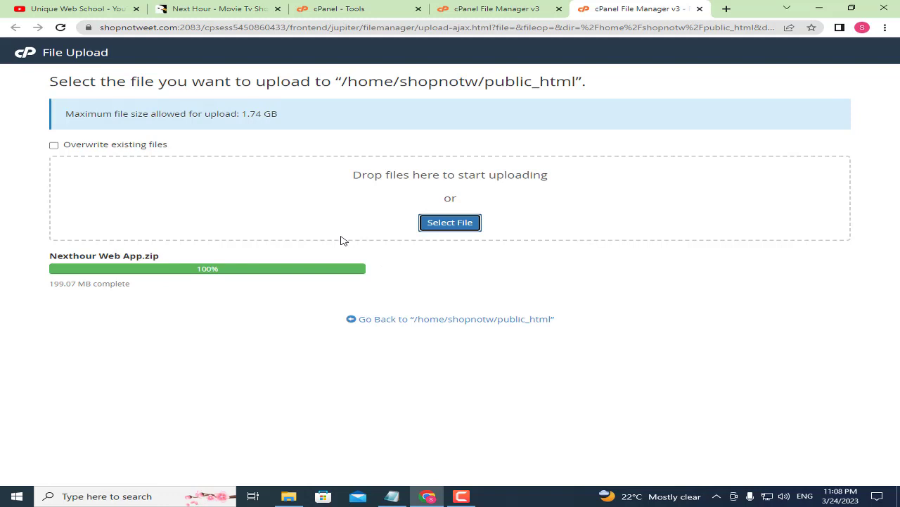
pyautogui.click(423, 322)
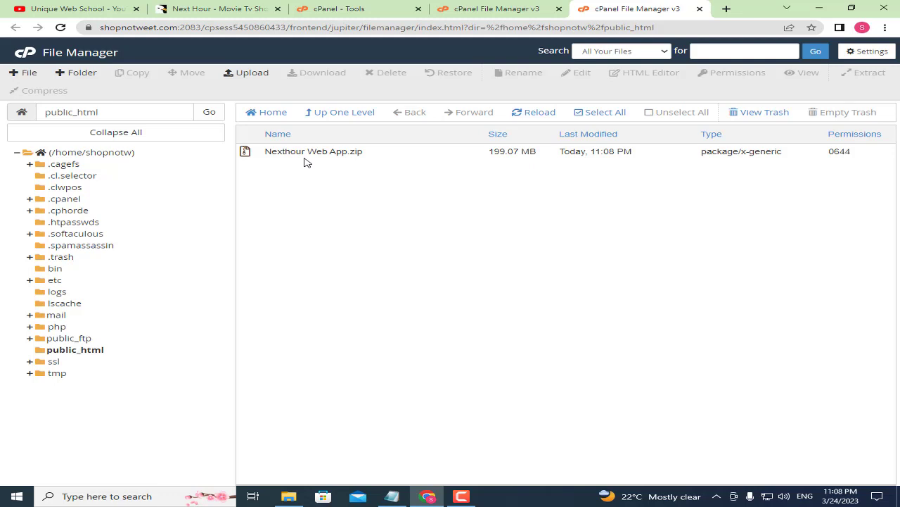
# Extract Nexthour Web App.zip into /public_html and close the extraction results.
pyautogui.click(304, 159)
pyautogui.rightClick(304, 152)
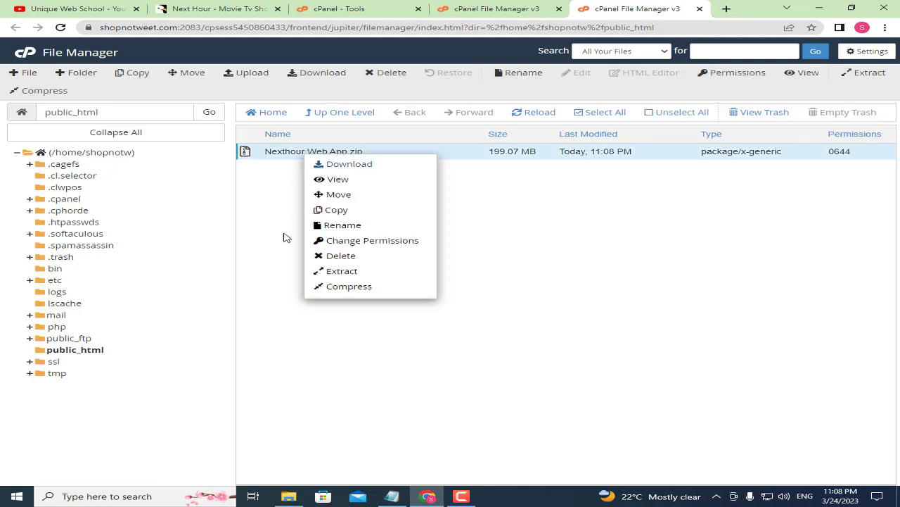
pyautogui.click(347, 273)
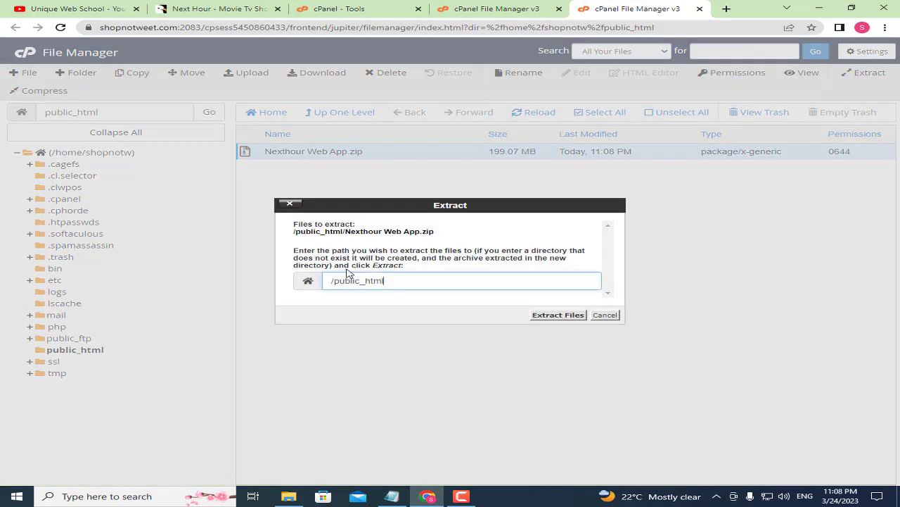
pyautogui.click(557, 315)
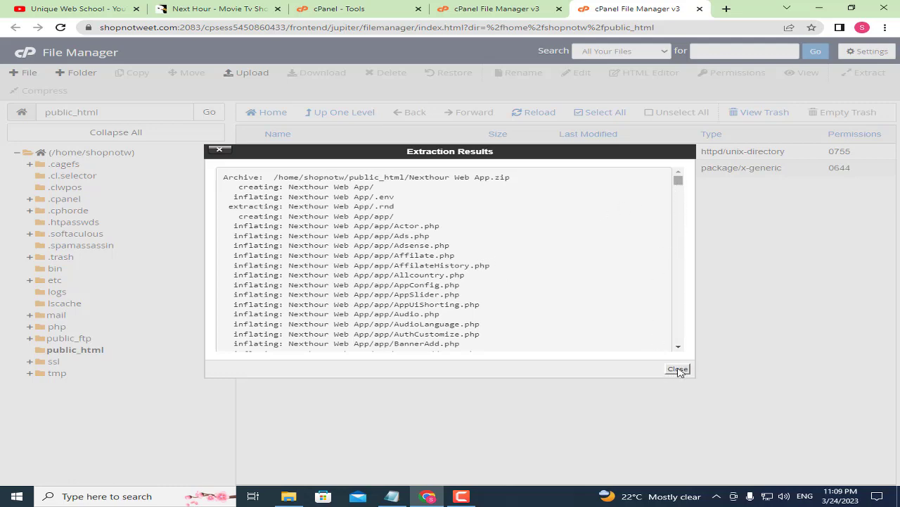
pyautogui.scroll(-15, 678, 371)
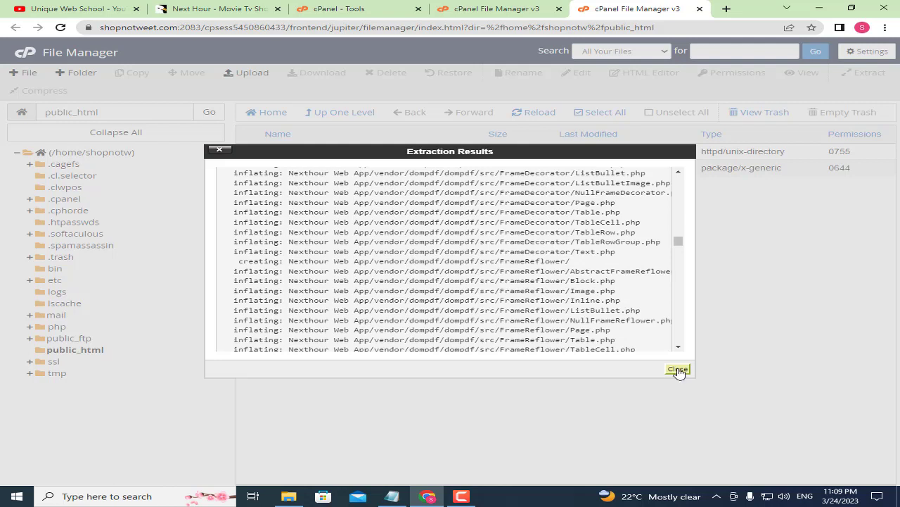
pyautogui.click(678, 370)
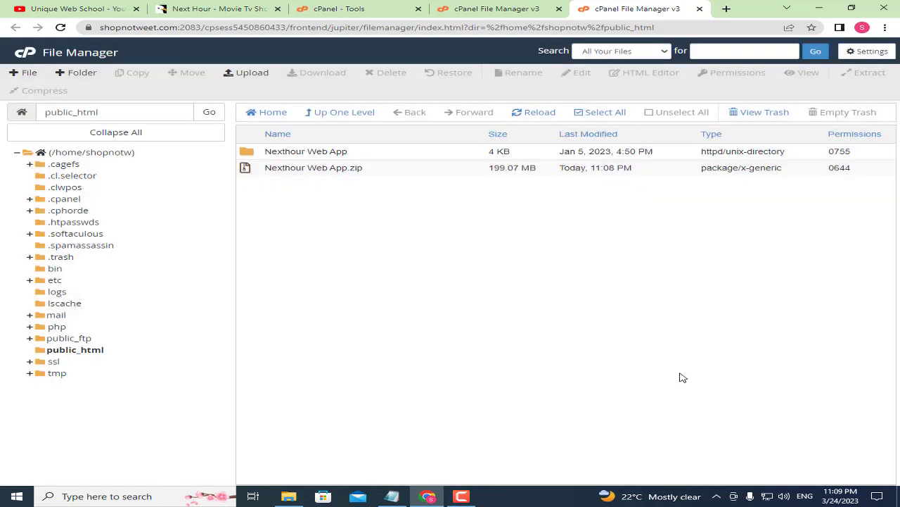
# Move everything inside the extracted Nexthour Web App folder to /public_html/ and go back to public_html.
pyautogui.doubleClick(356, 157)
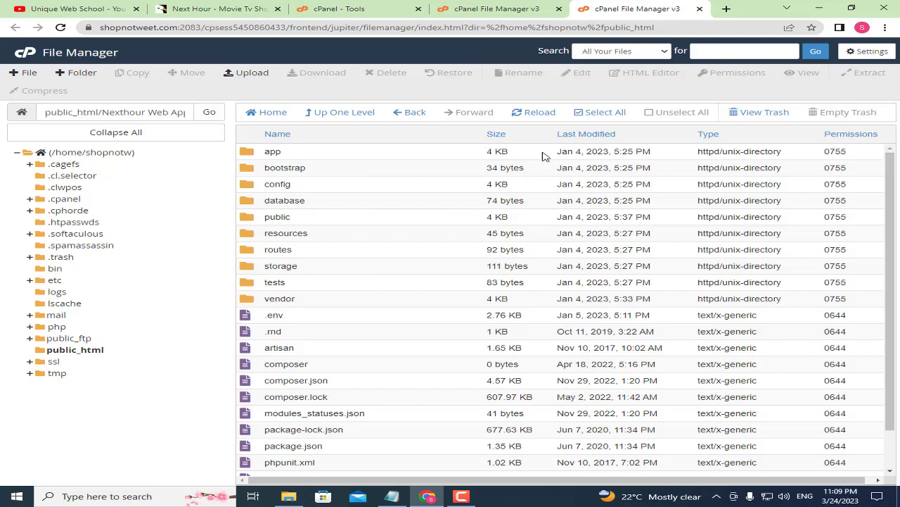
pyautogui.click(602, 116)
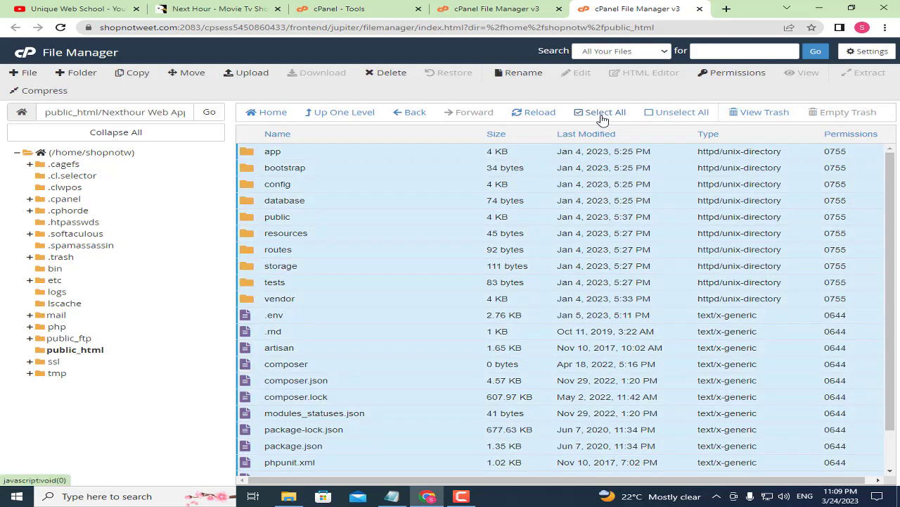
pyautogui.rightClick(425, 175)
pyautogui.click(464, 181)
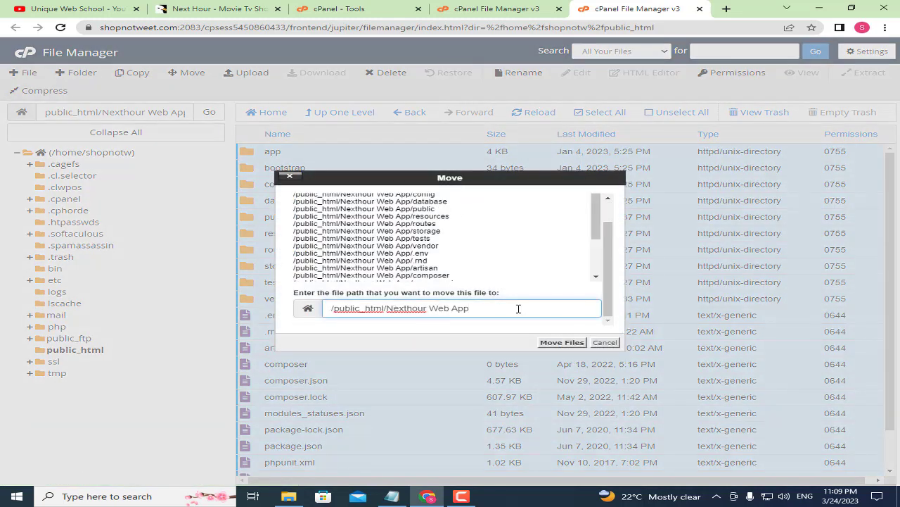
pyautogui.hotkey('shift', 'Left')
pyautogui.hotkey('shift', 'Left')
pyautogui.hotkey('shift', 'Left')
pyautogui.hotkey('shift', 'Left')
pyautogui.hotkey('shift', 'Left')
pyautogui.hotkey('shift', 'Left')
pyautogui.hotkey('shift', 'Left')
pyautogui.hotkey('shift', 'Left')
pyautogui.hotkey('shift', 'Left')
pyautogui.hotkey('shift', 'Left')
pyautogui.hotkey('shift', 'Left')
pyautogui.hotkey('shift', 'Left')
pyautogui.hotkey('shift', 'Left')
pyautogui.hotkey('shift', 'Left')
pyautogui.hotkey('shift', 'Left')
pyautogui.press('BackSpace')
pyautogui.press('BackSpace')
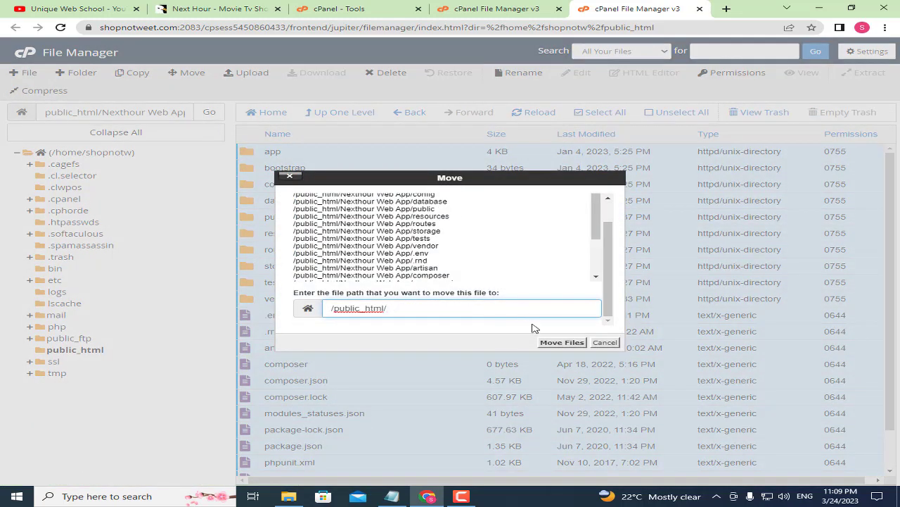
pyautogui.click(562, 342)
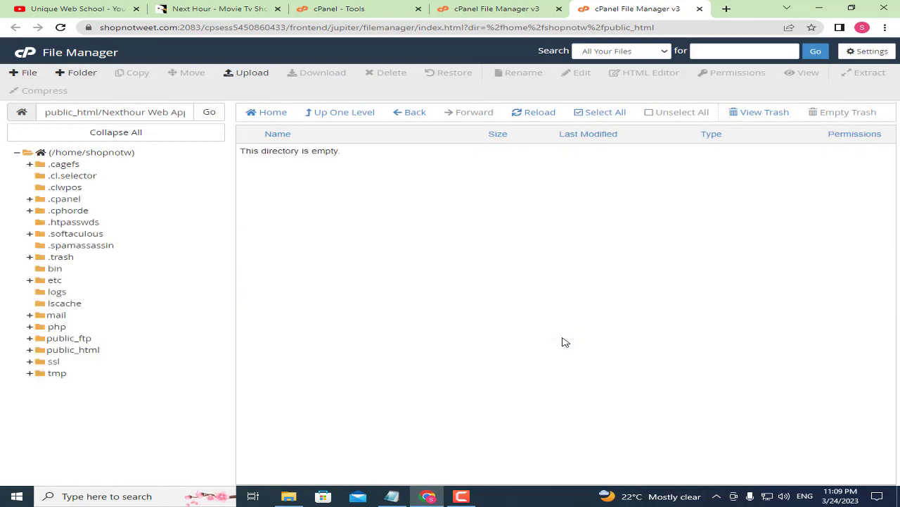
pyautogui.click(93, 351)
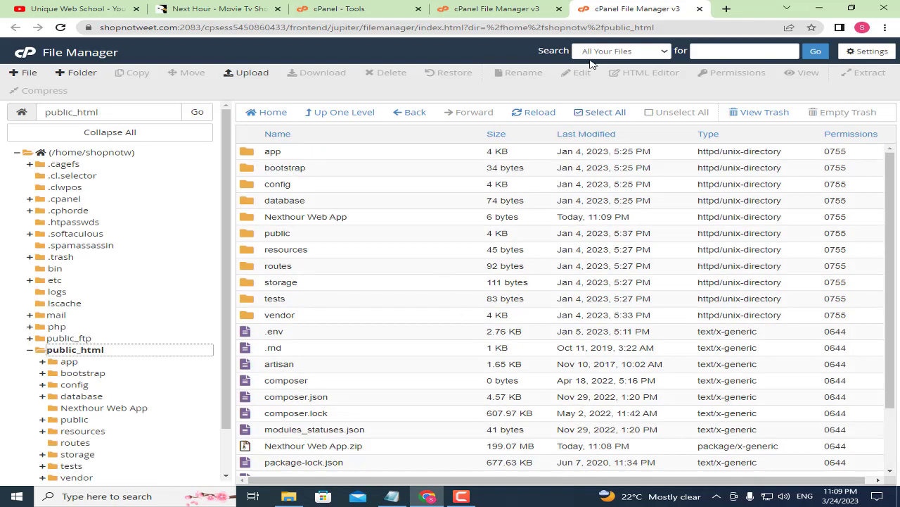
# Load shopnotweet.com in a new browser tab and start the Nexthour installer through its public directory.
pyautogui.click(727, 9)
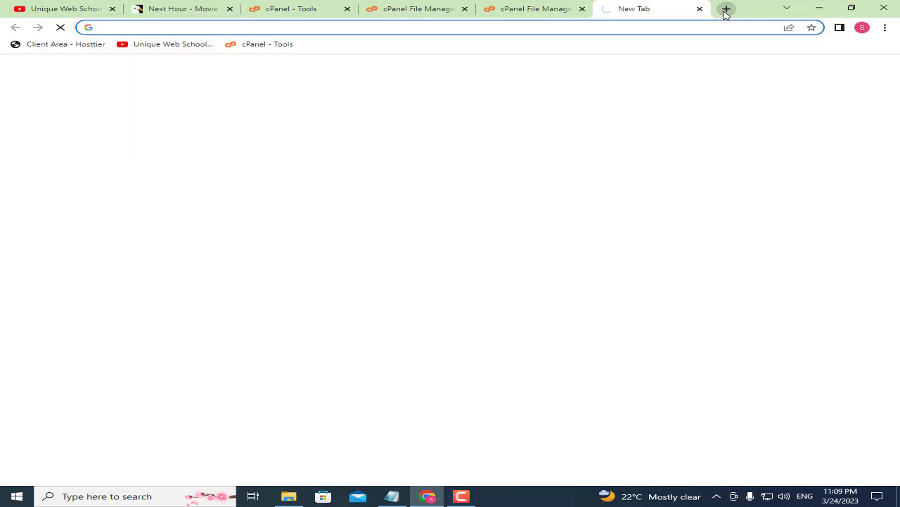
pyautogui.write('shopnotweet.com')
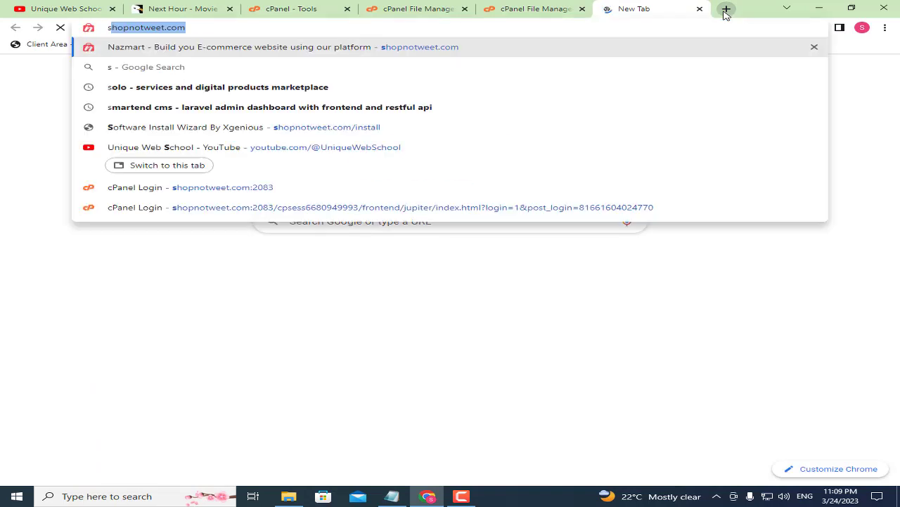
pyautogui.press('Return')
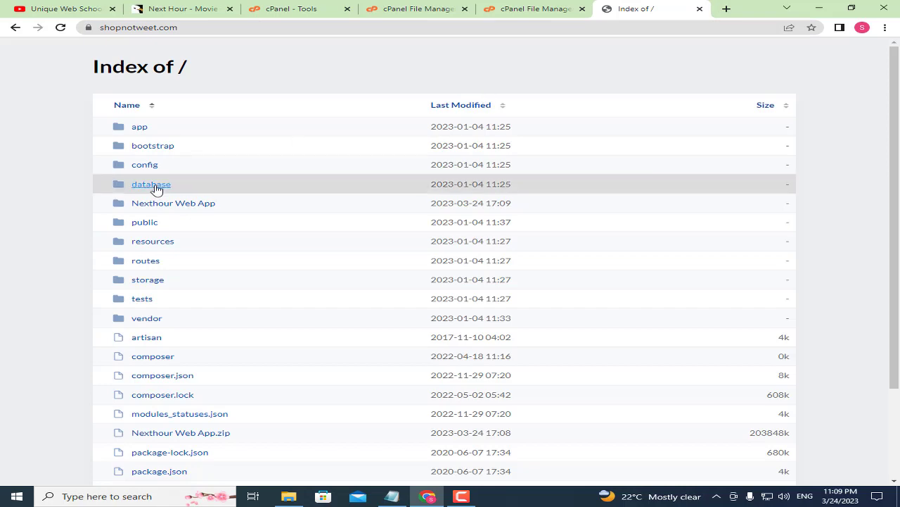
pyautogui.click(137, 224)
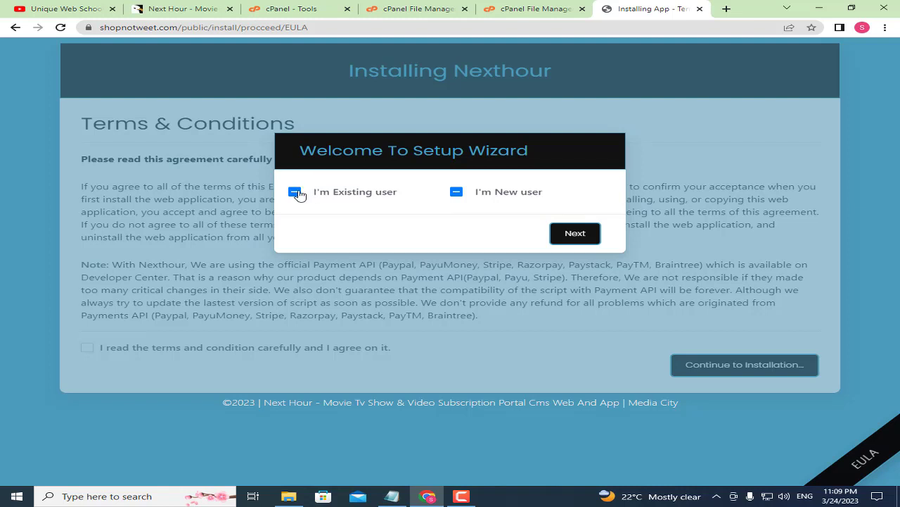
# Try to continue the Nexthour installation as a new user without accepting the terms and conditions.
pyautogui.click(457, 196)
pyautogui.click(580, 233)
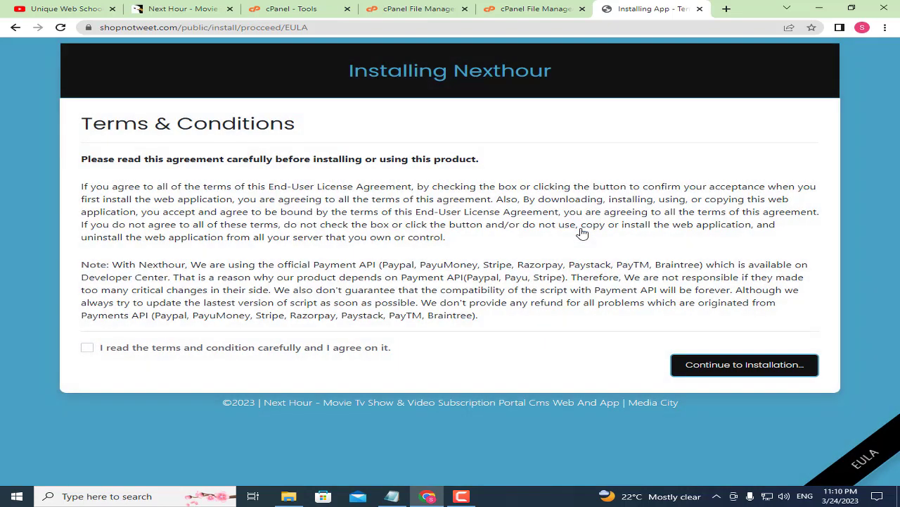
pyautogui.click(774, 371)
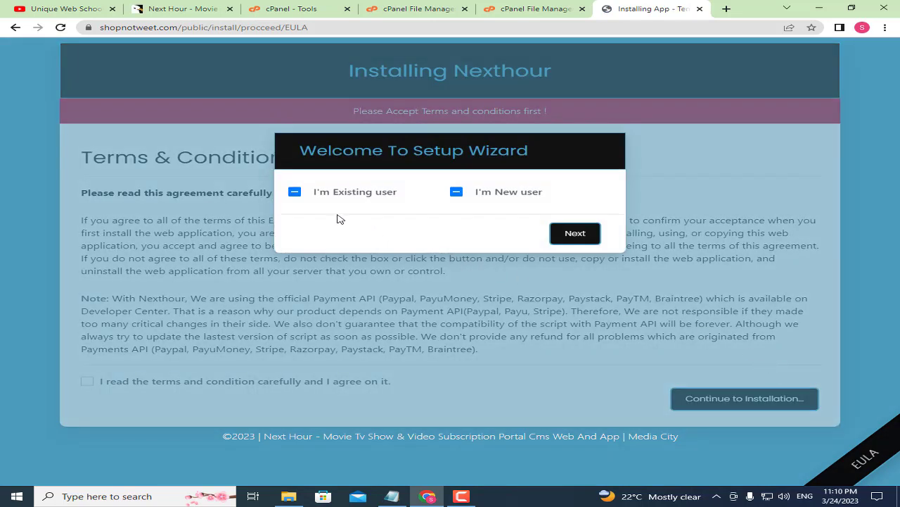
pyautogui.click(486, 193)
pyautogui.click(575, 235)
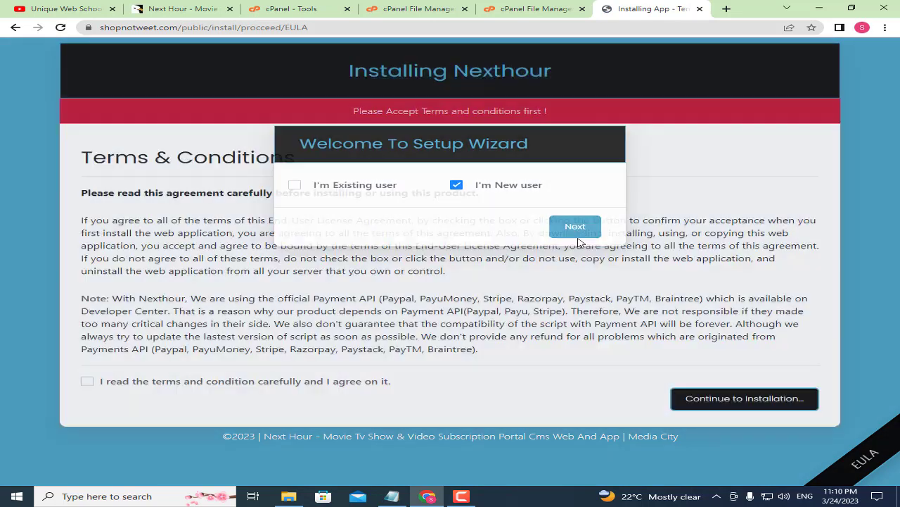
pyautogui.click(735, 393)
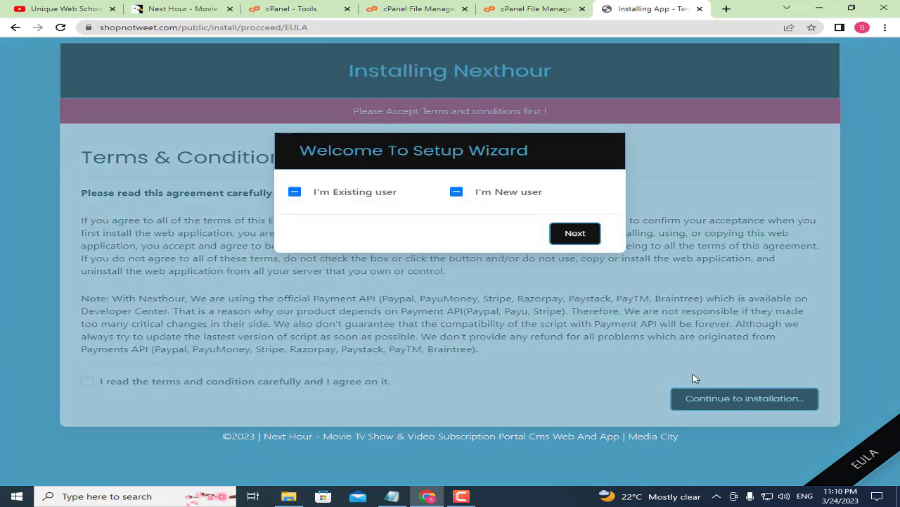
# Choose the new user setup, agree to the terms and conditions, and continue to the server requirements check.
pyautogui.click(456, 194)
pyautogui.click(574, 235)
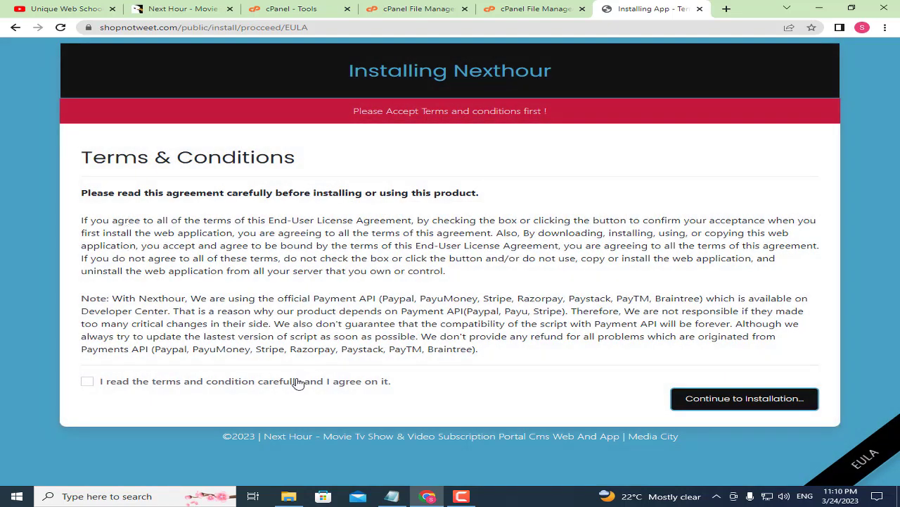
pyautogui.click(88, 384)
pyautogui.click(712, 401)
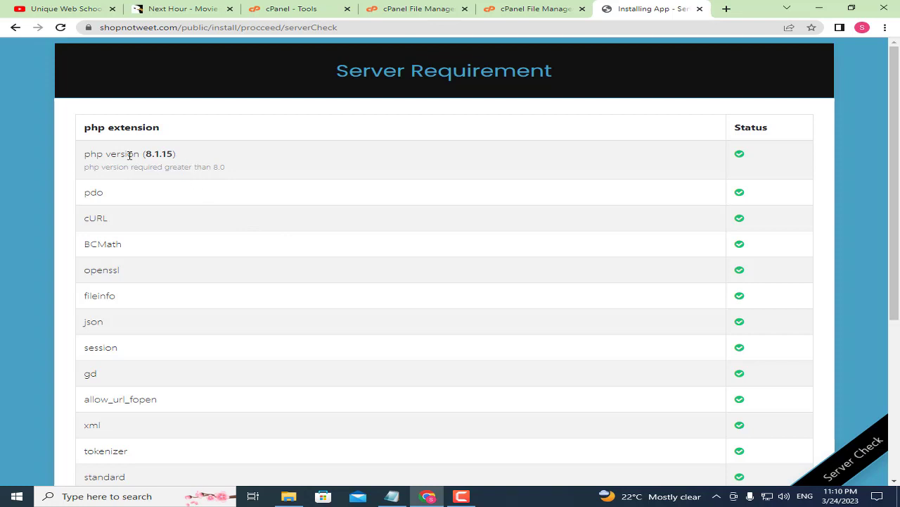
# Review the PHP extension and writable folder requirements, and continue to the purchase code page.
pyautogui.moveTo(83, 131); pyautogui.dragTo(230, 139)
pyautogui.scroll(-2, 365, 232)
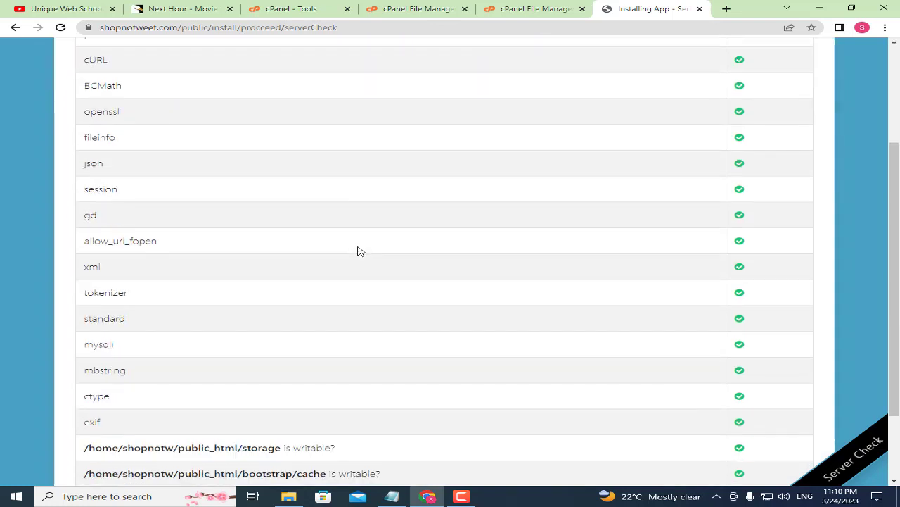
pyautogui.scroll(-2, 177, 275)
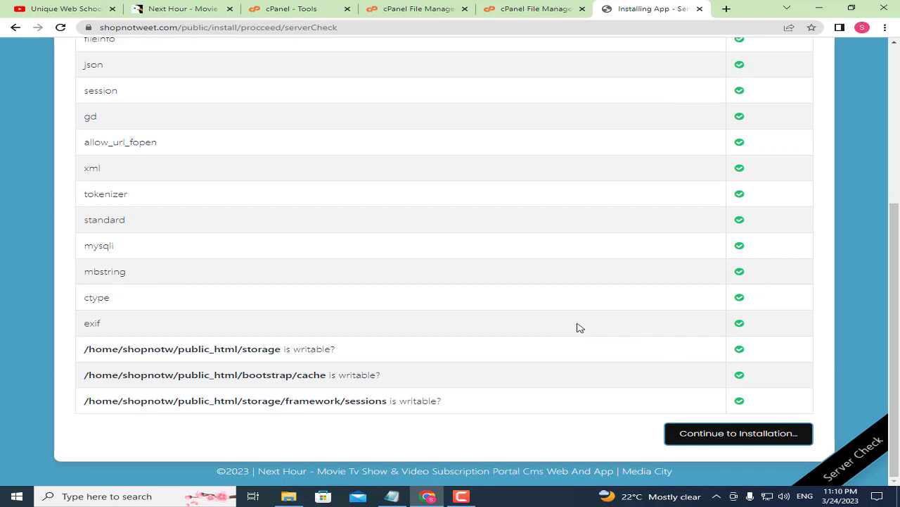
pyautogui.click(746, 442)
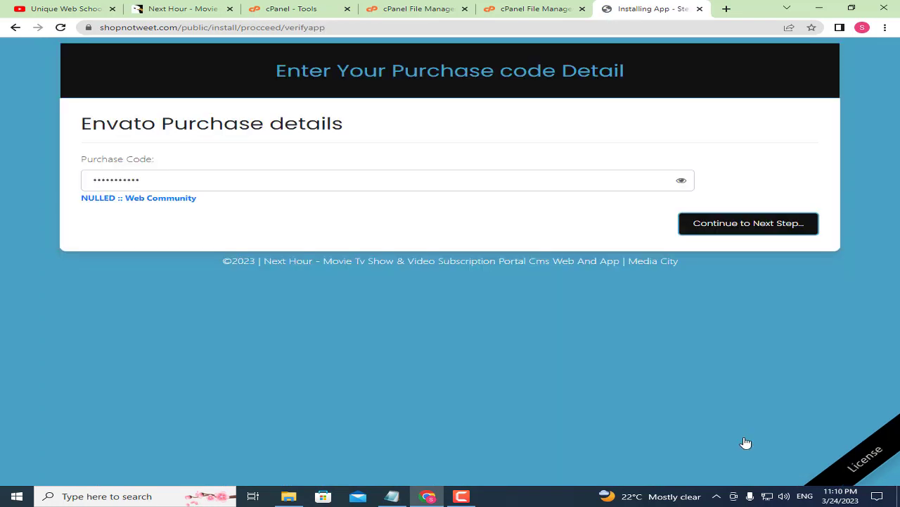
# Replace the entry in the Purchase Code field with a new purchase code and continue to the database setup.
pyautogui.doubleClick(171, 178)
pyautogui.write('12345678901234567890123456789')
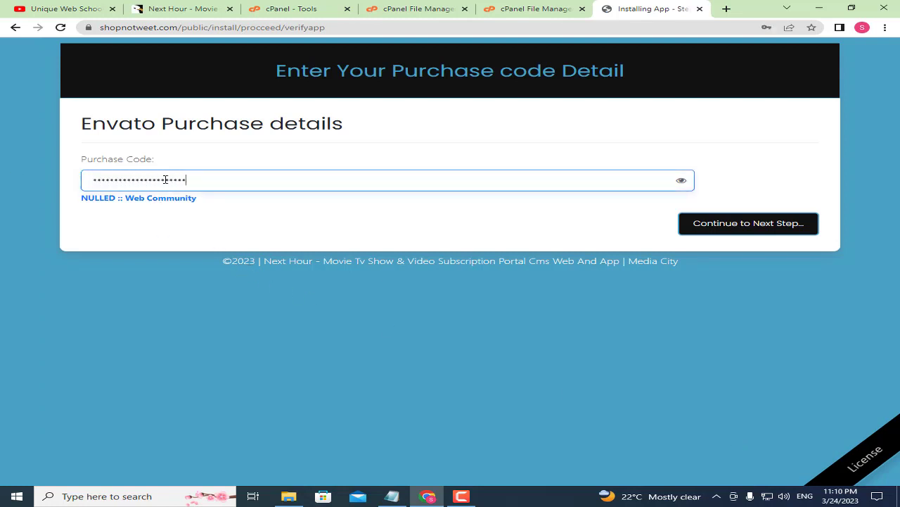
pyautogui.click(716, 235)
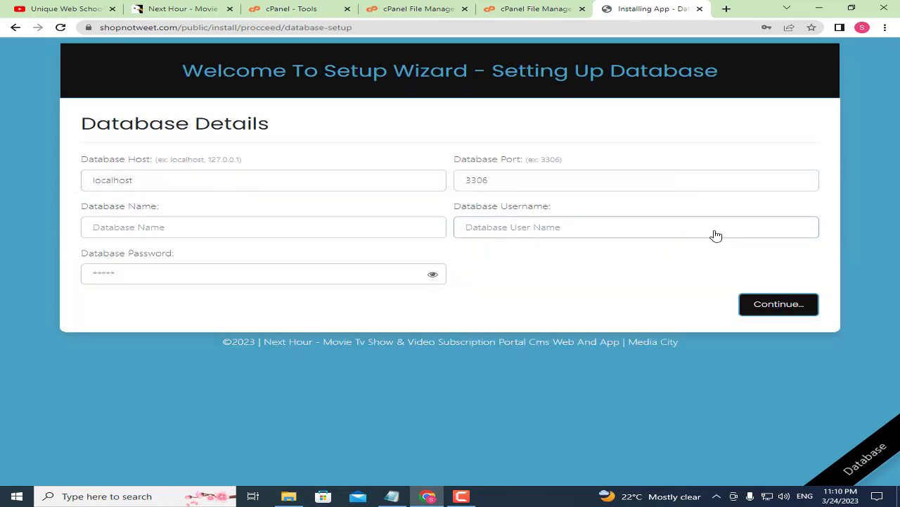
# Review the database host, name, username and password fields that the installer requires.
pyautogui.moveTo(90, 123); pyautogui.dragTo(229, 125)
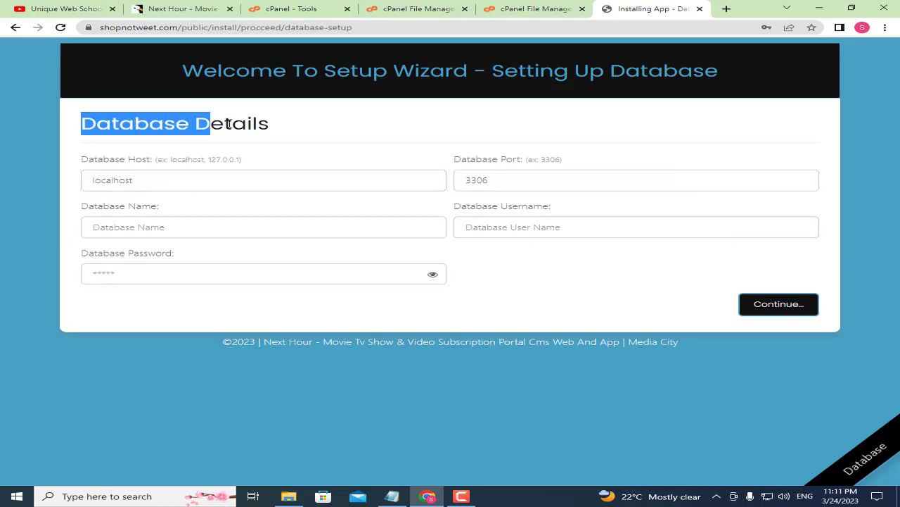
pyautogui.click(229, 126)
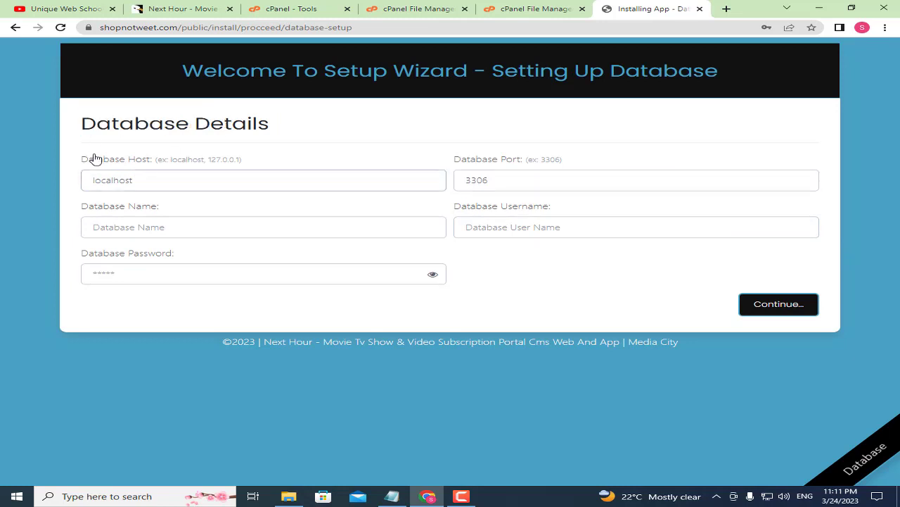
pyautogui.moveTo(90, 159); pyautogui.dragTo(151, 208)
pyautogui.moveTo(96, 253); pyautogui.dragTo(166, 255)
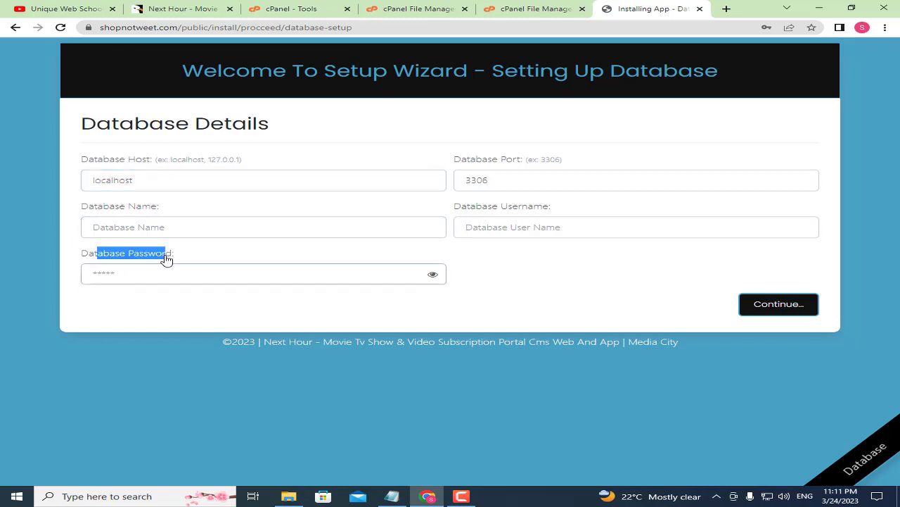
pyautogui.moveTo(455, 207); pyautogui.dragTo(539, 209)
pyautogui.click(548, 212)
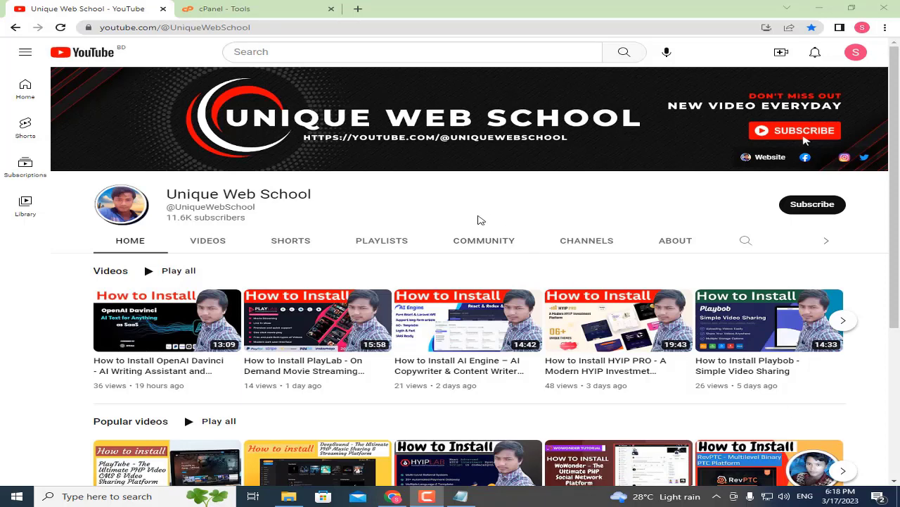
# Switch to cPanel and open the MySQL Databases page at its Create New Database form.
pyautogui.click(239, 6)
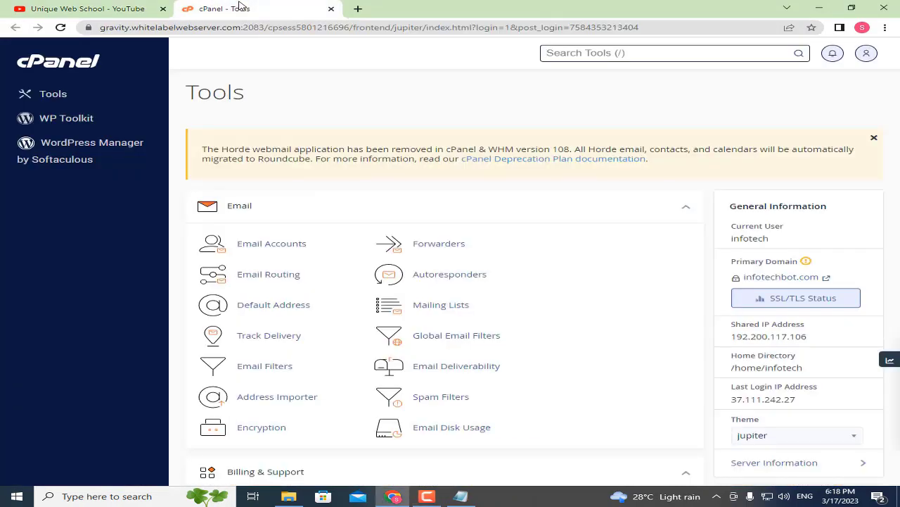
pyautogui.scroll(-6, 359, 125)
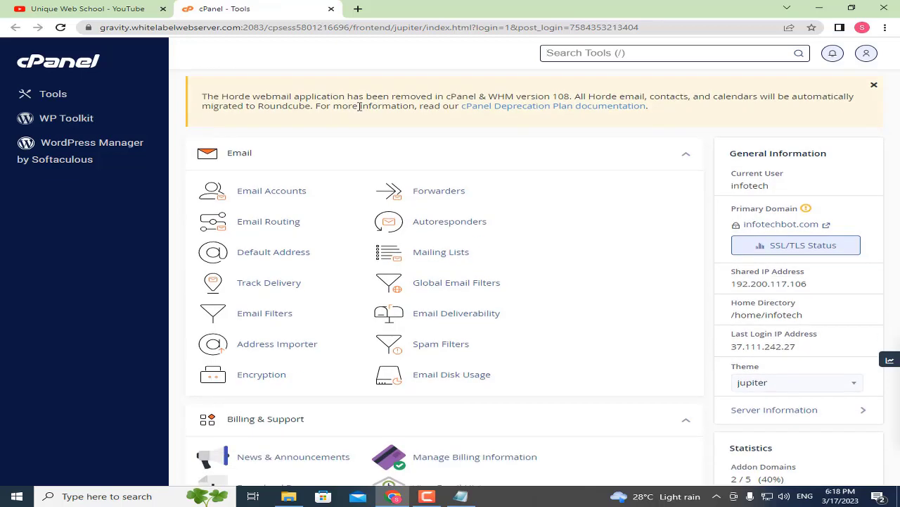
pyautogui.scroll(-3, 358, 125)
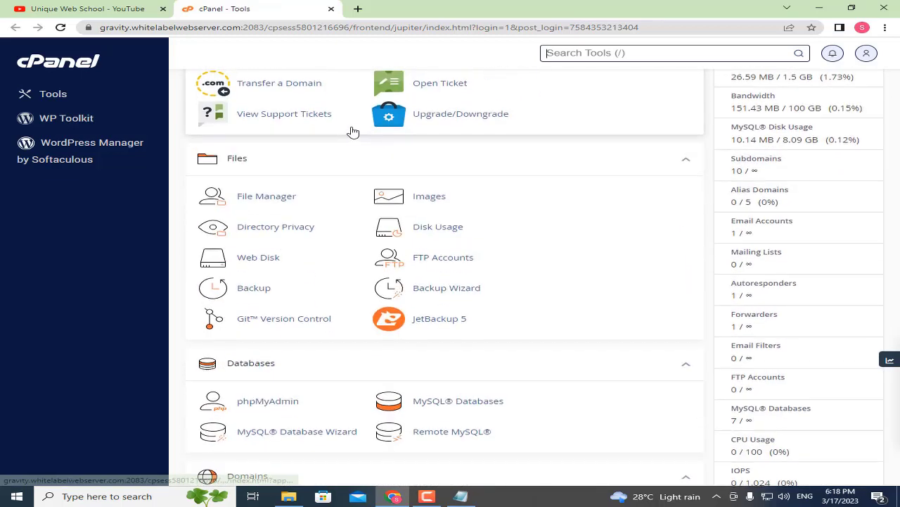
pyautogui.scroll(-1, 359, 132)
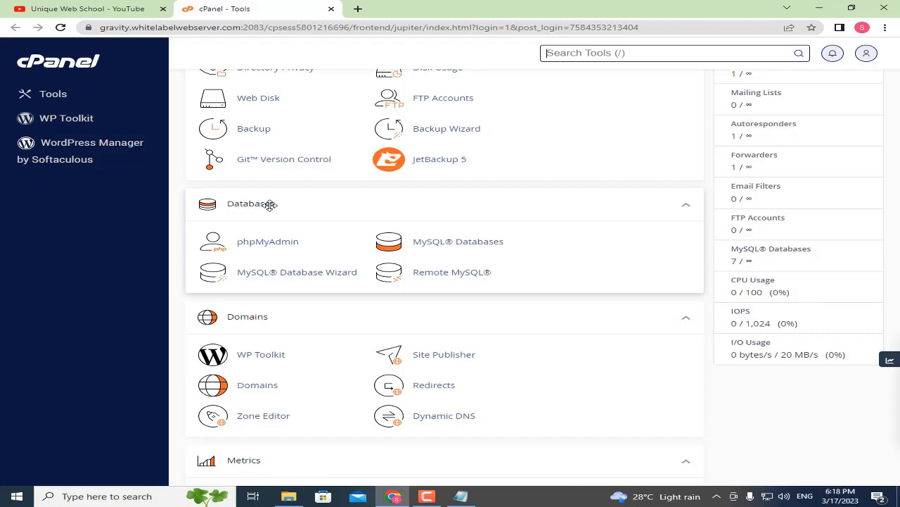
pyautogui.click(444, 250)
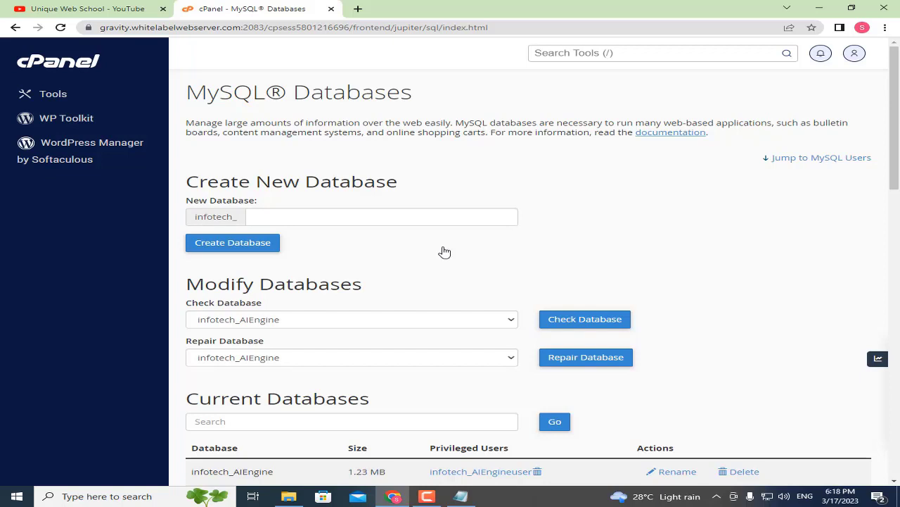
pyautogui.moveTo(192, 173); pyautogui.dragTo(406, 185)
pyautogui.click(321, 210)
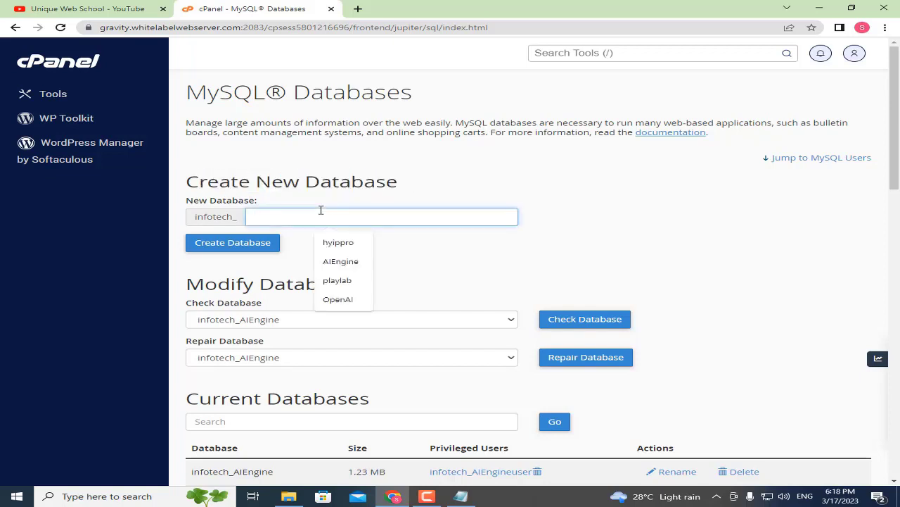
# Copy the handle text UniqueWebSchool, without the @ sign, from the YouTube channel page.
pyautogui.click(138, 6)
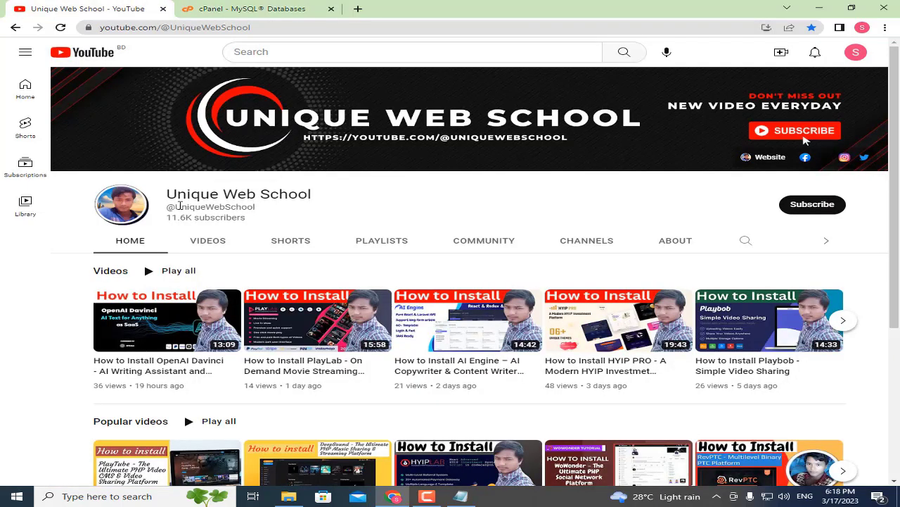
pyautogui.moveTo(178, 206); pyautogui.dragTo(256, 207)
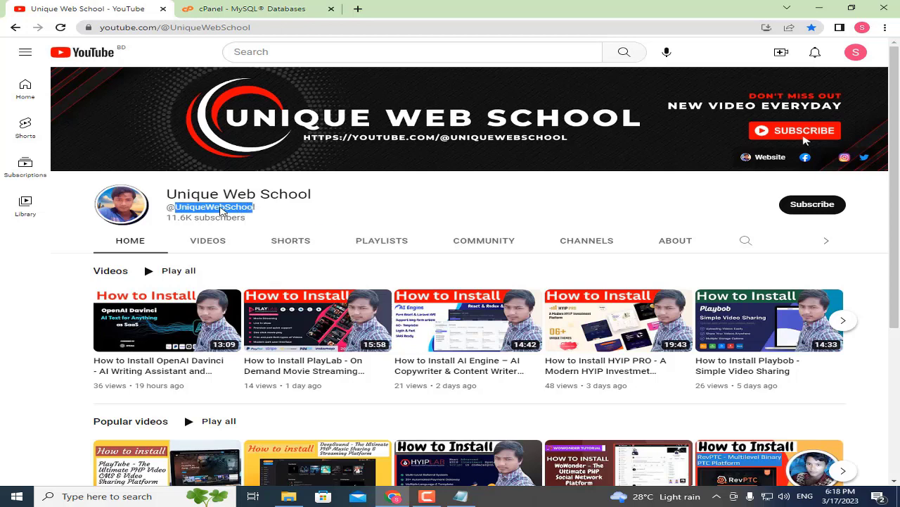
pyautogui.click(252, 207)
pyautogui.moveTo(177, 206); pyautogui.dragTo(256, 207)
pyautogui.rightClick(221, 206)
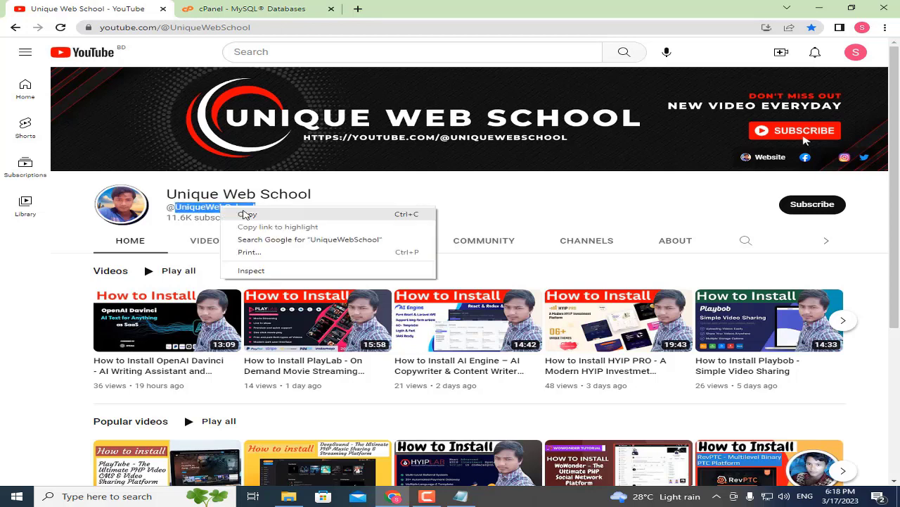
pyautogui.click(246, 214)
# Create a MySQL database in cPanel named with the copied text UniqueWebSchool, and return to the MySQL Databases page.
pyautogui.click(248, 8)
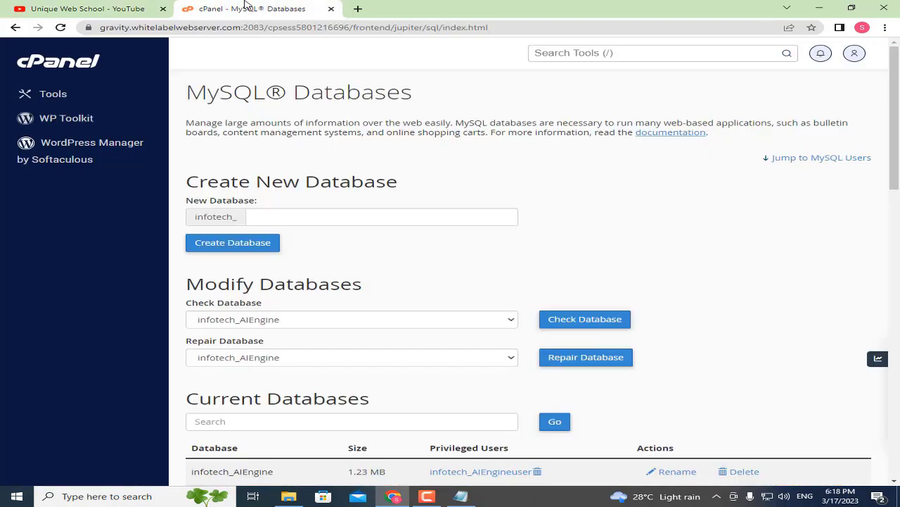
pyautogui.click(268, 216)
pyautogui.hotkey('ctrl', 'v')
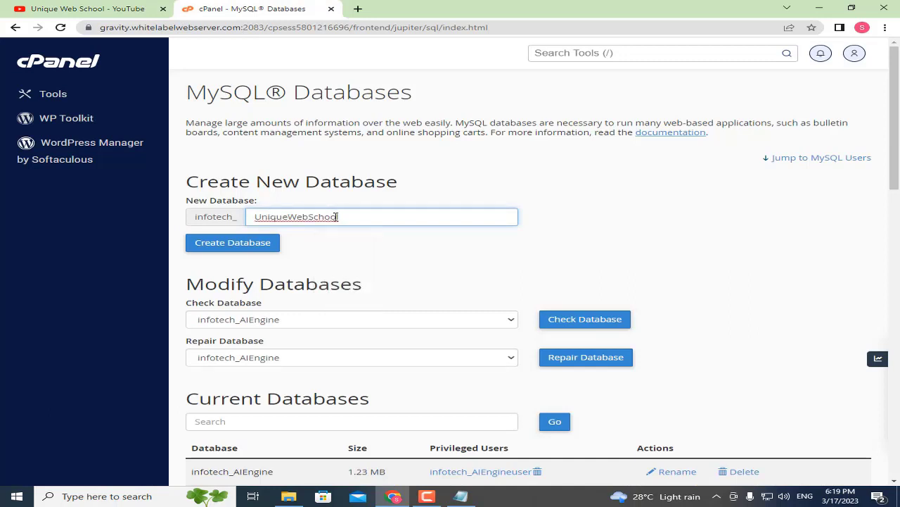
pyautogui.doubleClick(338, 216)
pyautogui.click(320, 203)
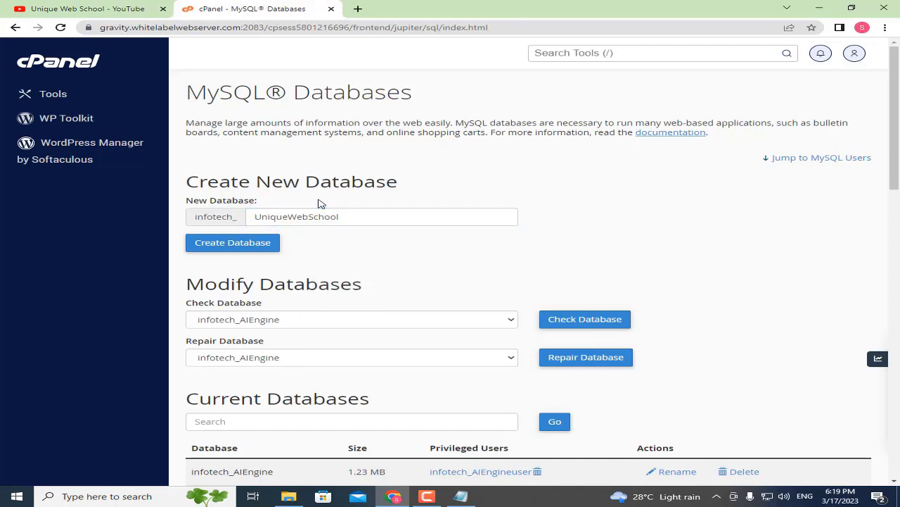
pyautogui.click(258, 247)
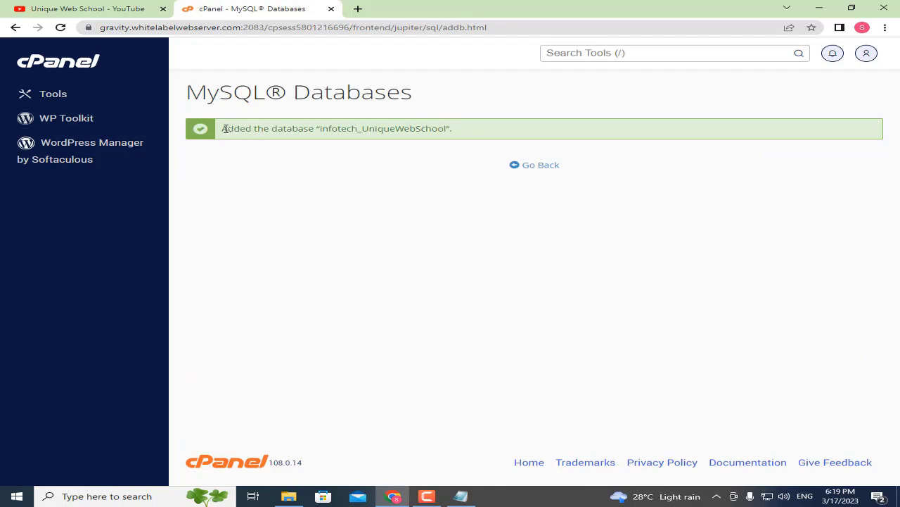
pyautogui.moveTo(224, 129); pyautogui.dragTo(456, 130)
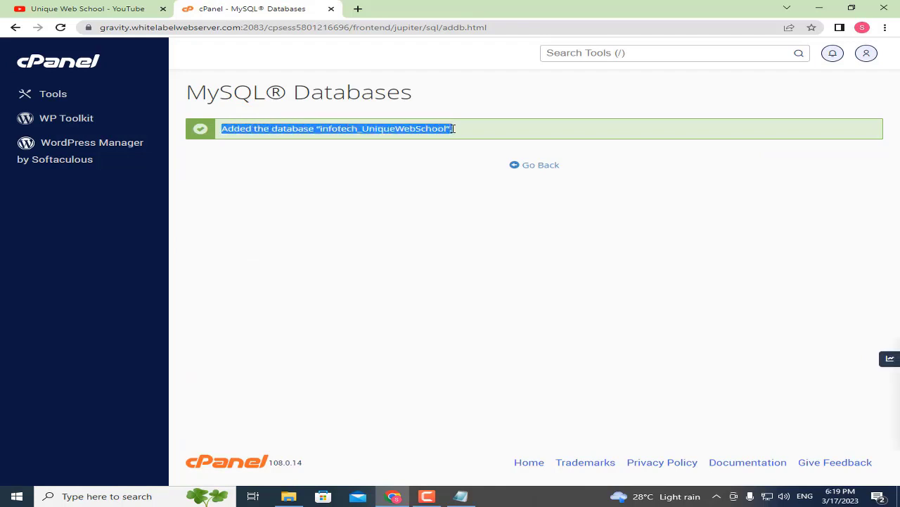
pyautogui.click(477, 132)
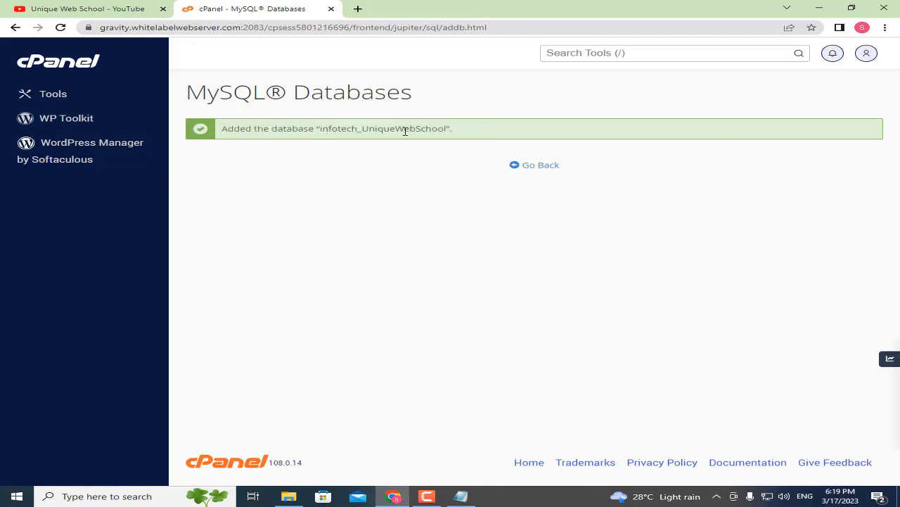
pyautogui.click(530, 170)
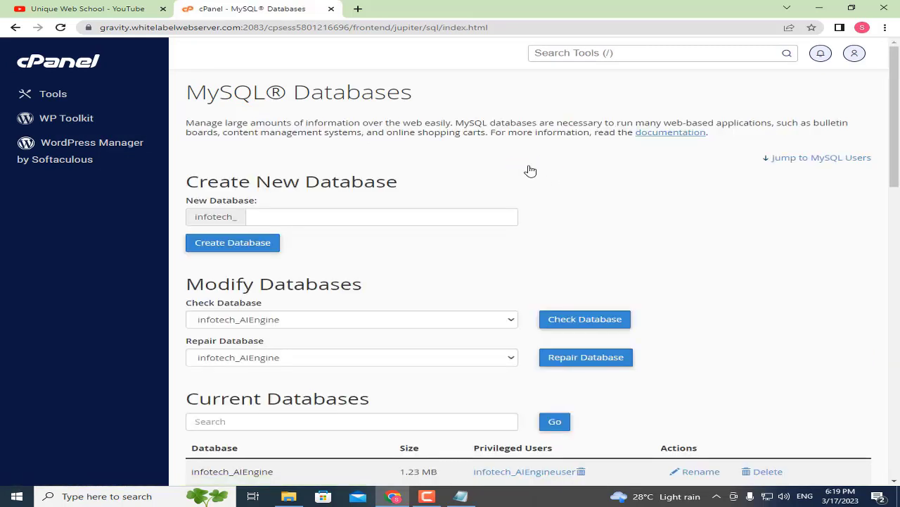
# Fill in UniqueWebSchooluser as the username for a new MySQL user.
pyautogui.scroll(-5, 635, 201)
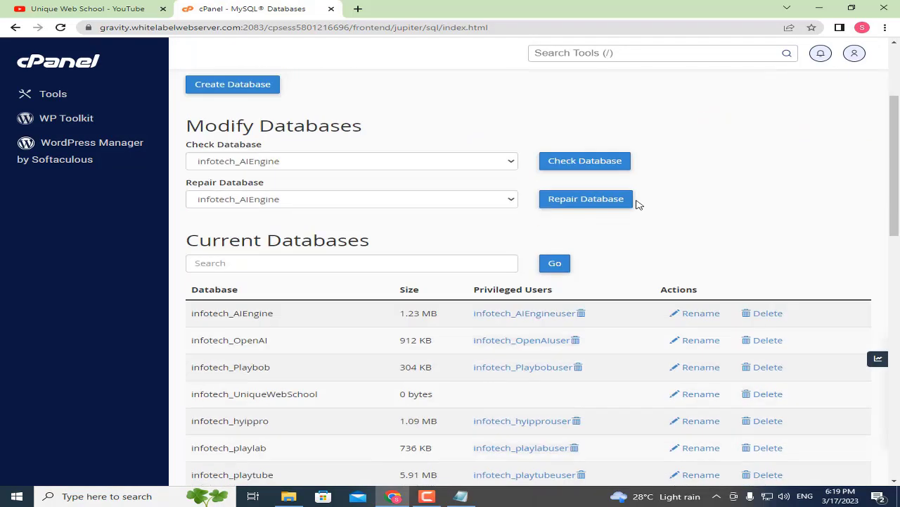
pyautogui.scroll(-5, 644, 209)
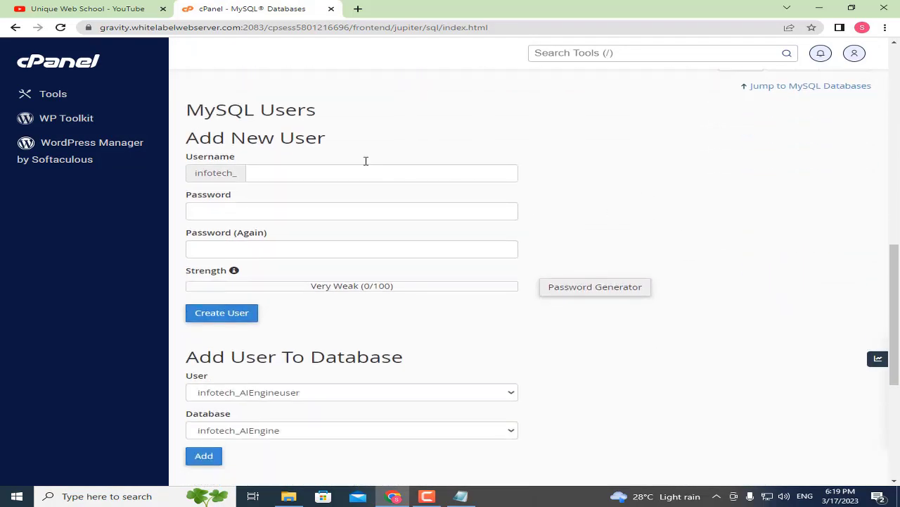
pyautogui.moveTo(204, 138); pyautogui.dragTo(344, 143)
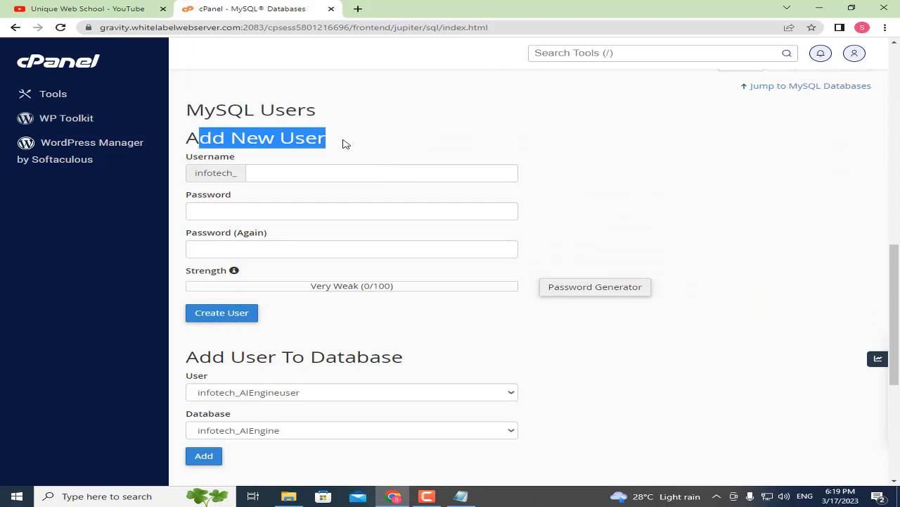
pyautogui.moveTo(193, 157); pyautogui.dragTo(248, 160)
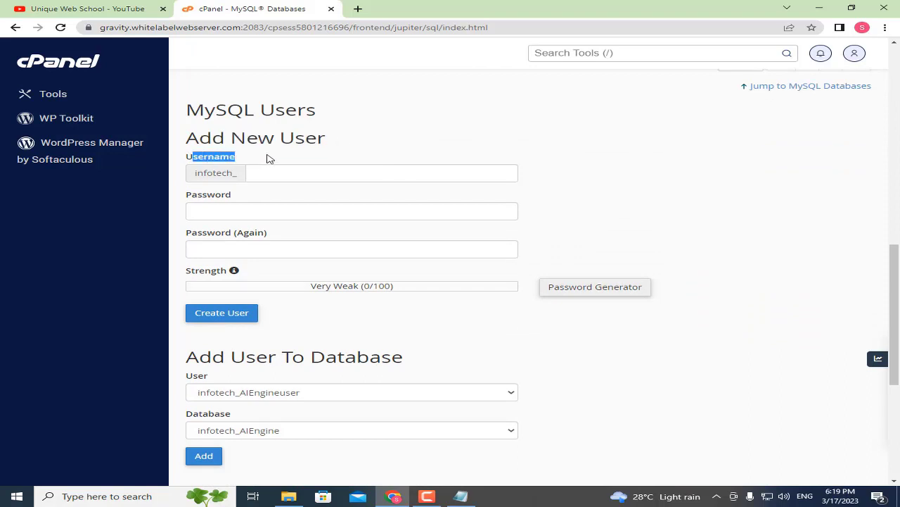
pyautogui.click(252, 172)
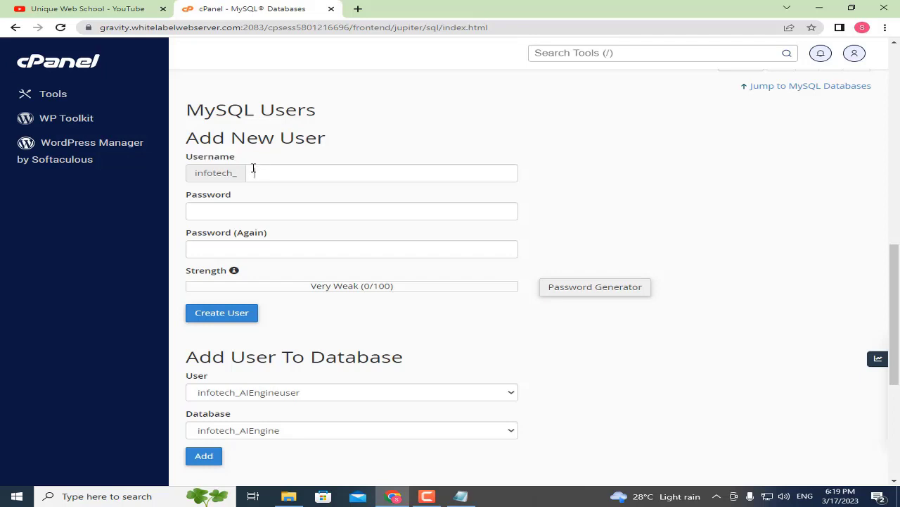
pyautogui.hotkey('ctrl', 'v')
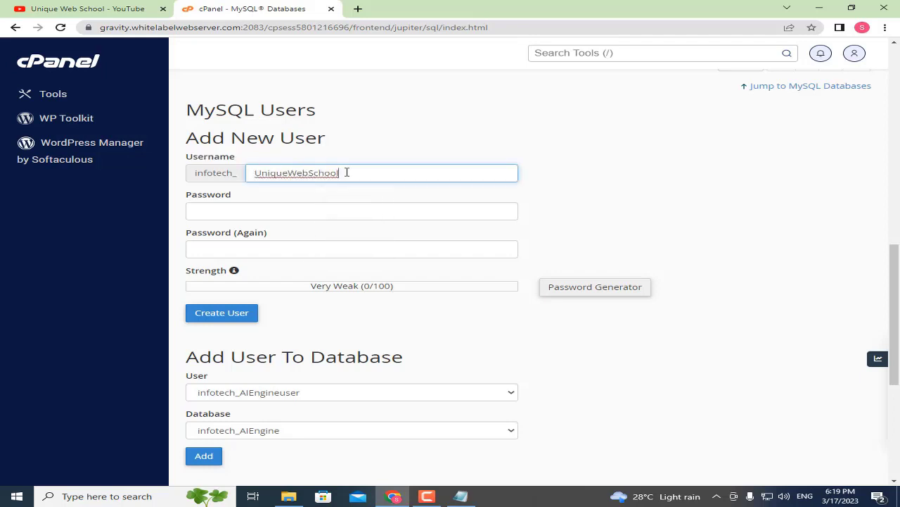
pyautogui.write('user')
pyautogui.moveTo(395, 175); pyautogui.dragTo(244, 178)
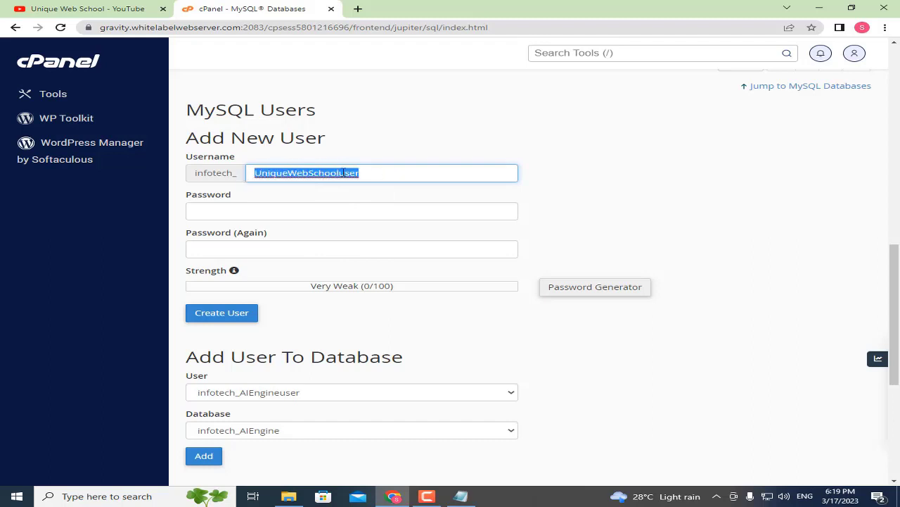
pyautogui.click(401, 160)
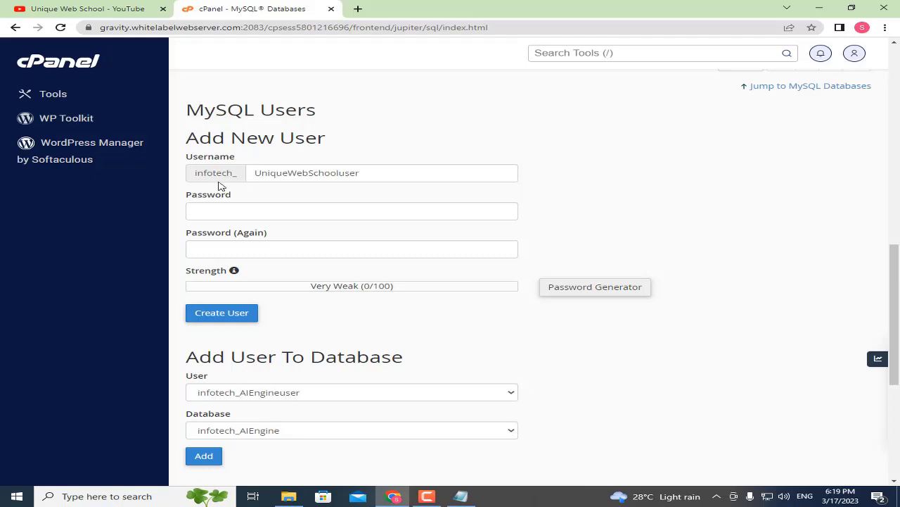
# Generate a password for the new MySQL user with the Password Generator and copy it.
pyautogui.doubleClick(191, 195)
pyautogui.click(216, 235)
pyautogui.doubleClick(216, 234)
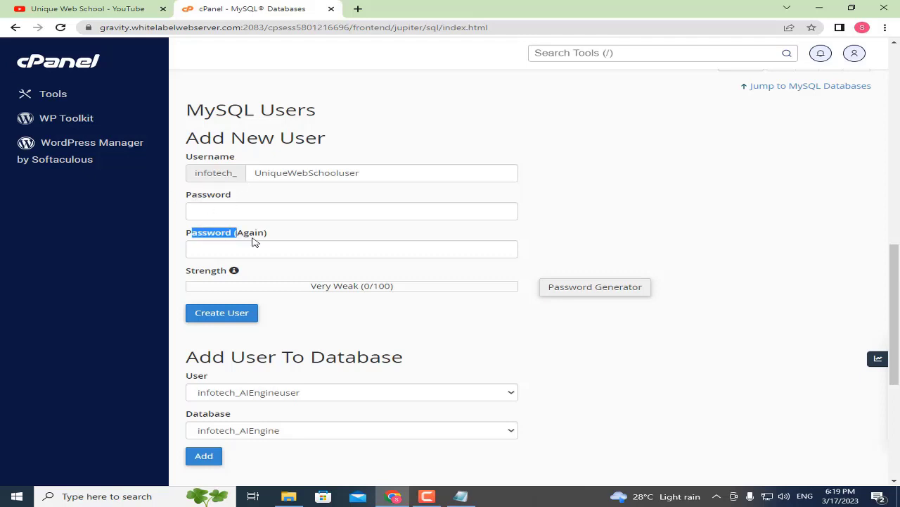
pyautogui.click(301, 226)
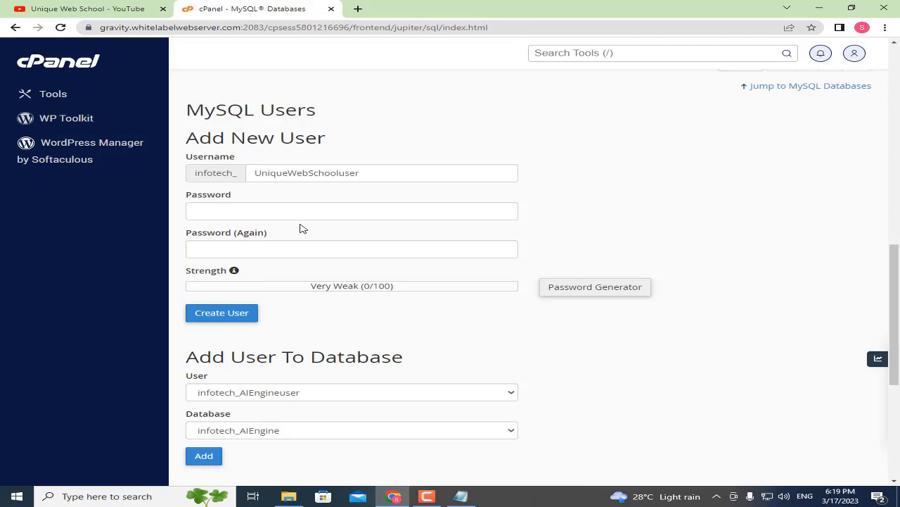
pyautogui.click(598, 288)
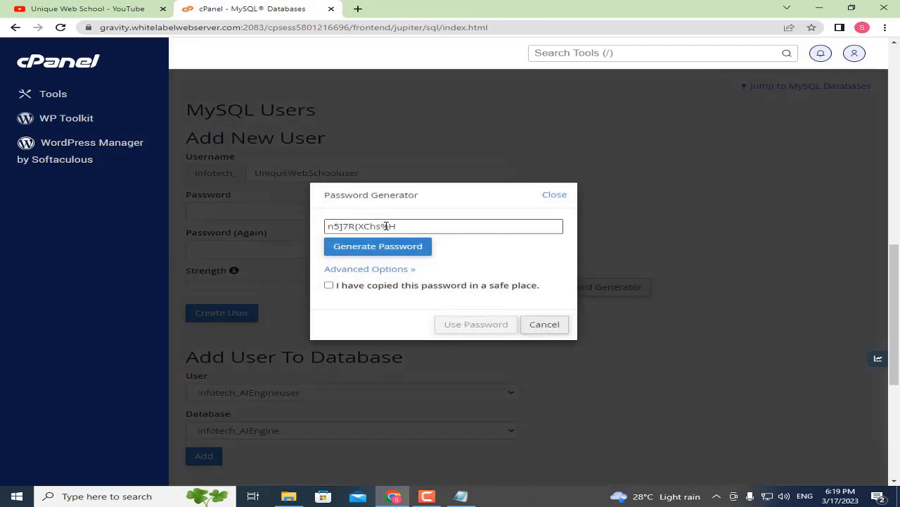
pyautogui.tripleClick(410, 226)
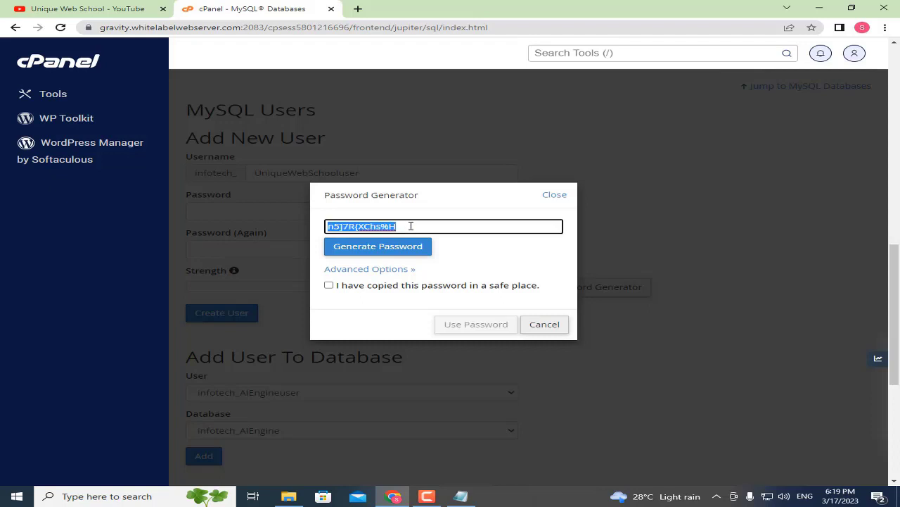
pyautogui.rightClick(410, 226)
pyautogui.click(436, 268)
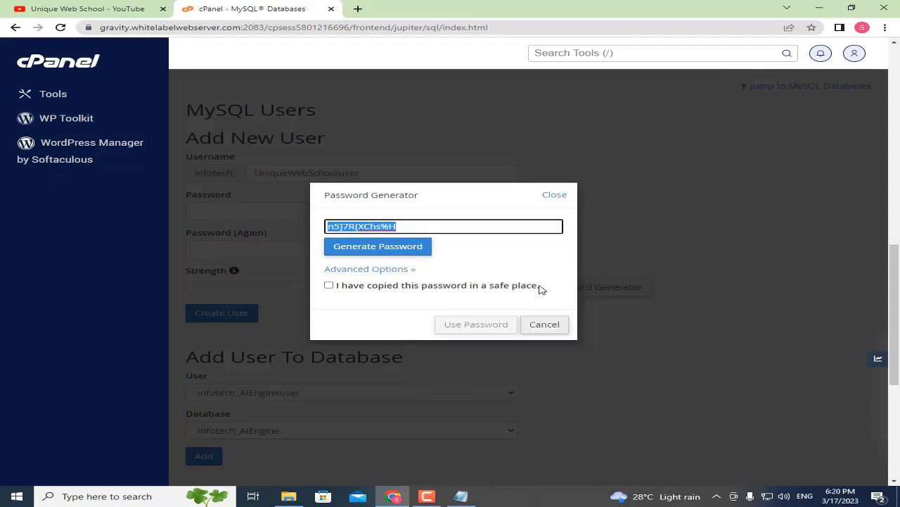
# Paste the generated password on two lines of the Notepad text file and save the file.
pyautogui.click(461, 496)
pyautogui.hotkey('ctrl', 'v')
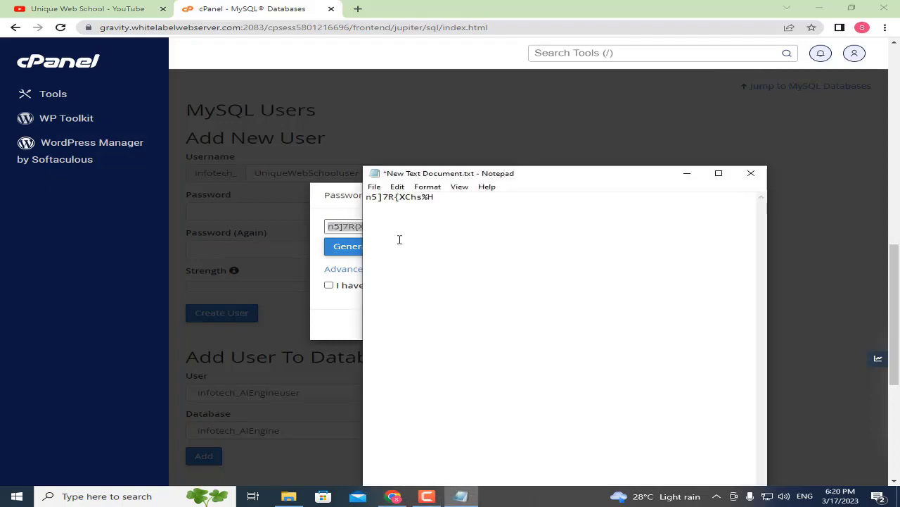
pyautogui.hotkey('ctrl', 'v')
pyautogui.click(377, 189)
pyautogui.click(420, 233)
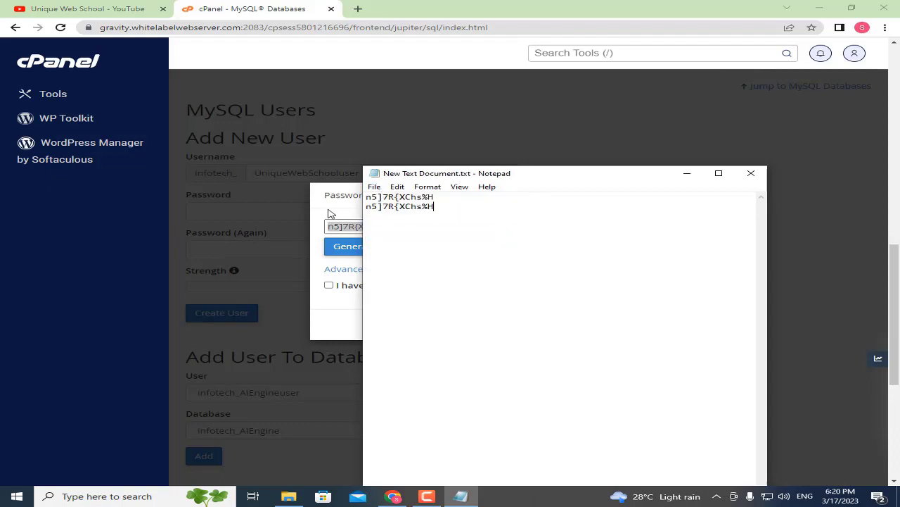
# Confirm the password is stored safely, use it for the new MySQL user, create the user and return to the MySQL Databases page.
pyautogui.click(331, 213)
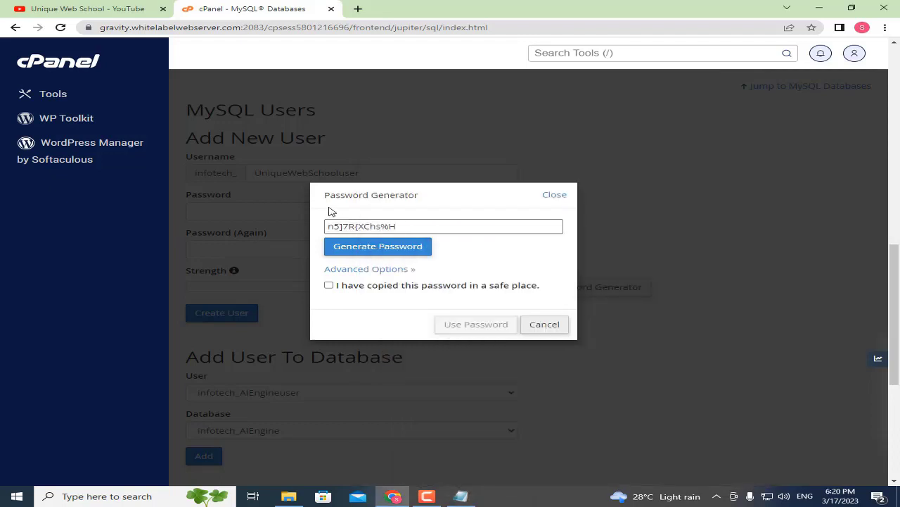
pyautogui.click(329, 285)
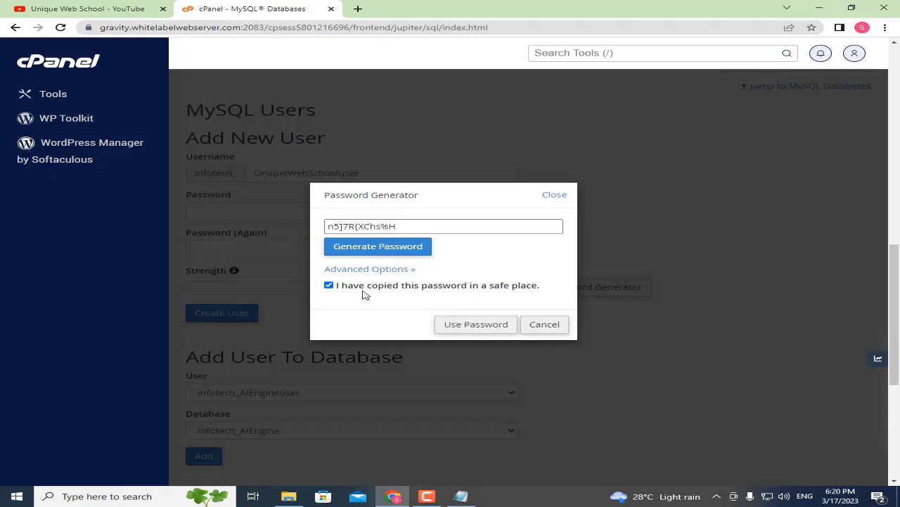
pyautogui.click(462, 326)
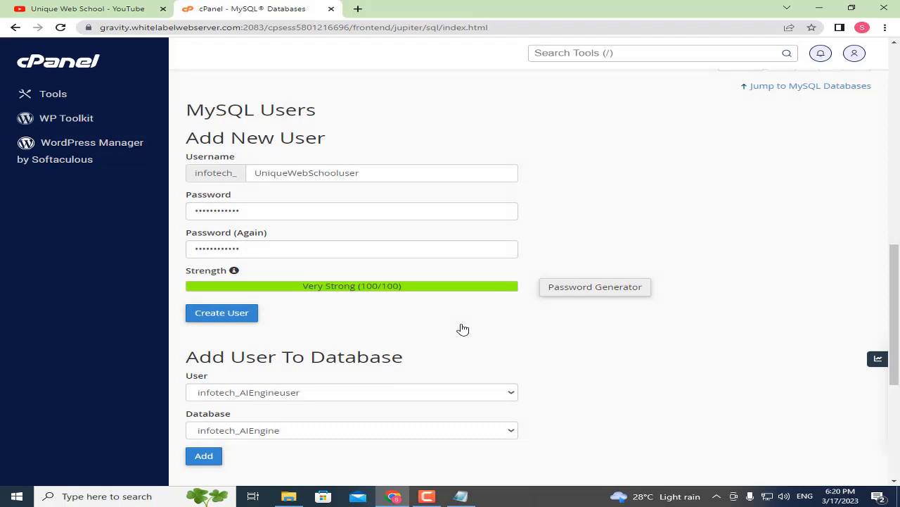
pyautogui.click(234, 317)
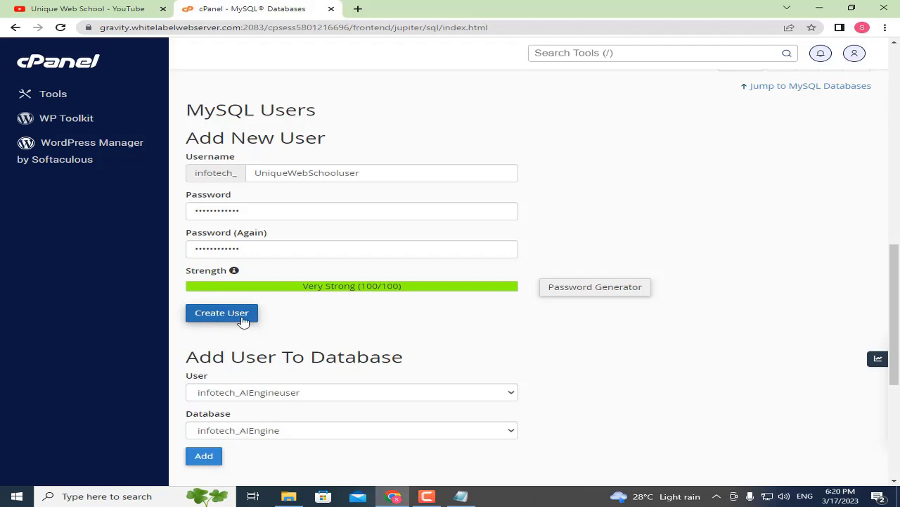
pyautogui.click(223, 319)
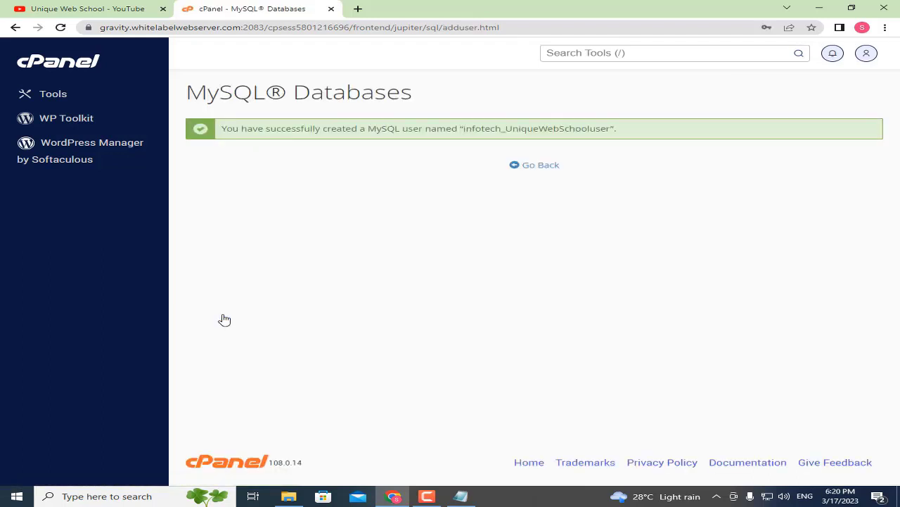
pyautogui.moveTo(357, 128); pyautogui.dragTo(639, 138)
pyautogui.click(640, 141)
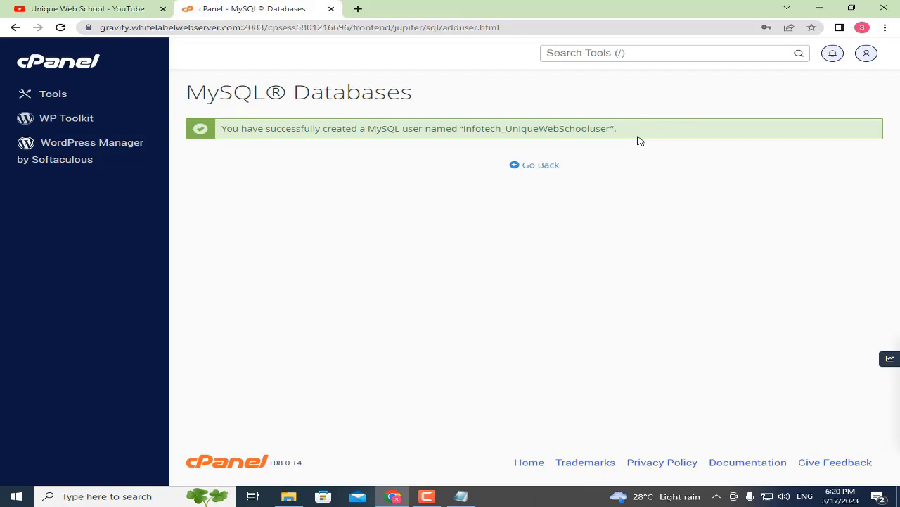
pyautogui.click(546, 168)
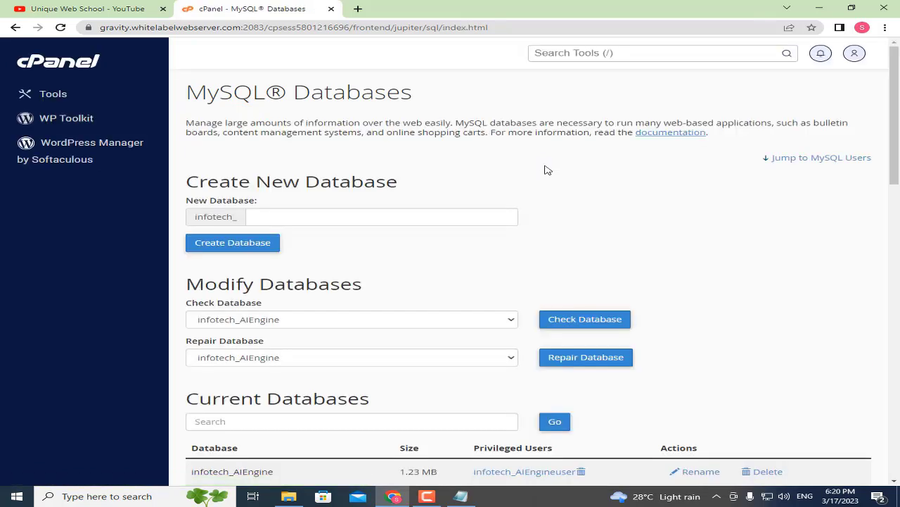
# Add the user infotech_UniqueWebSchooluser to the database infotech_UniqueWebSchool.
pyautogui.scroll(-8, 532, 163)
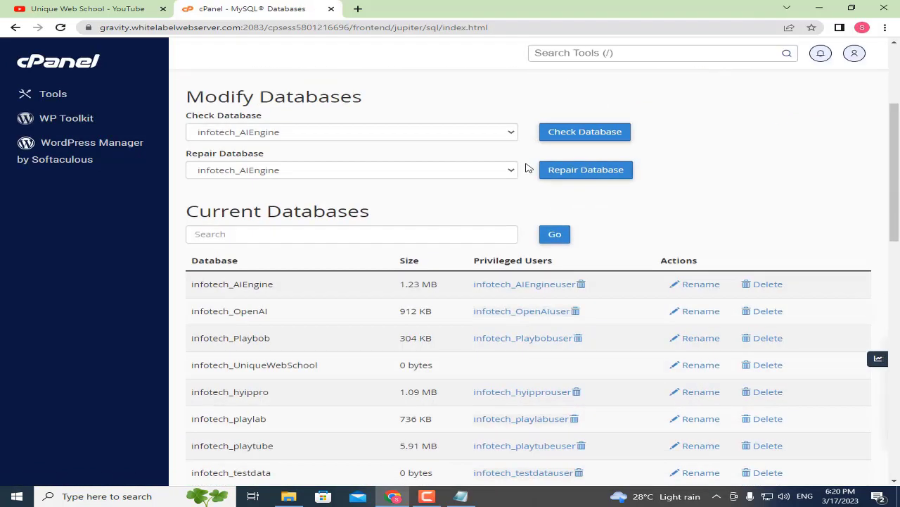
pyautogui.scroll(-4, 524, 182)
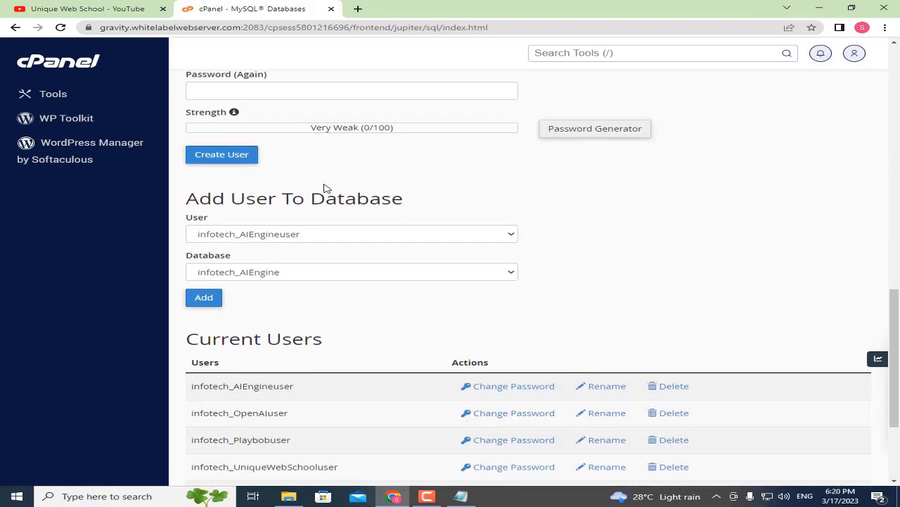
pyautogui.moveTo(184, 198); pyautogui.dragTo(385, 197)
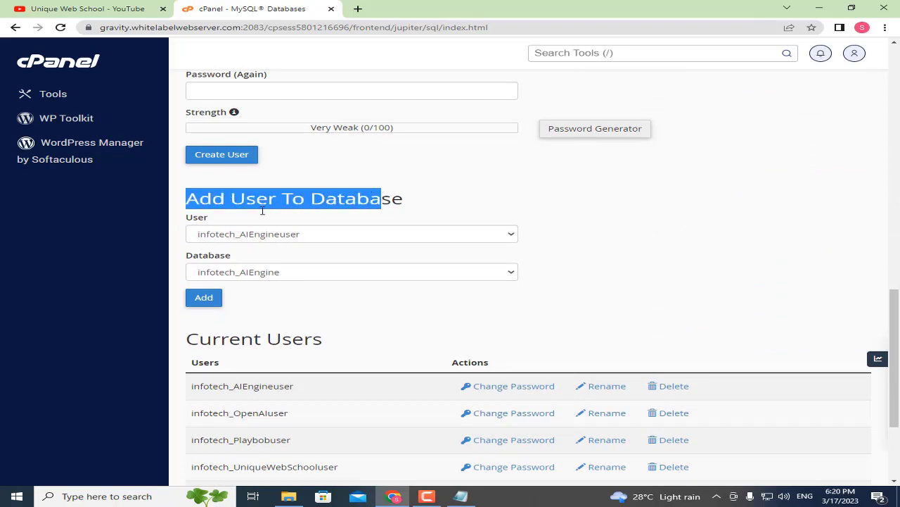
pyautogui.click(247, 234)
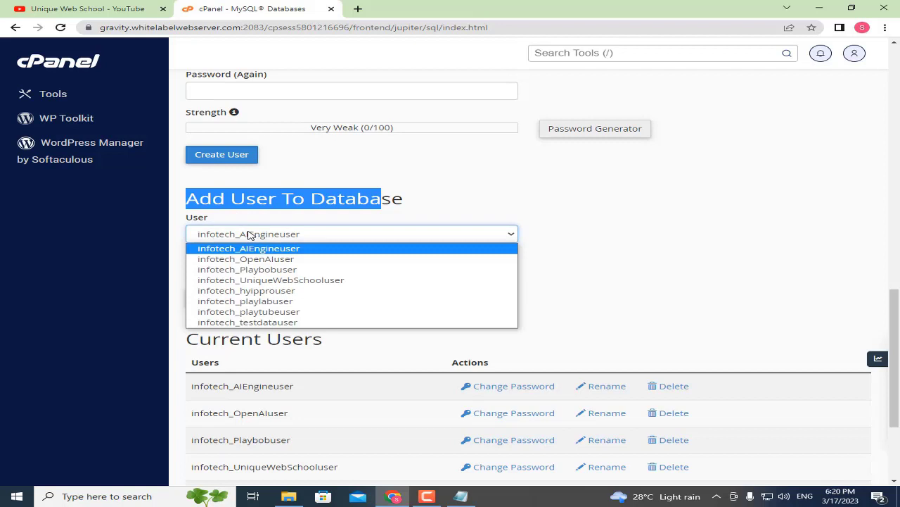
pyautogui.click(285, 281)
pyautogui.click(231, 256)
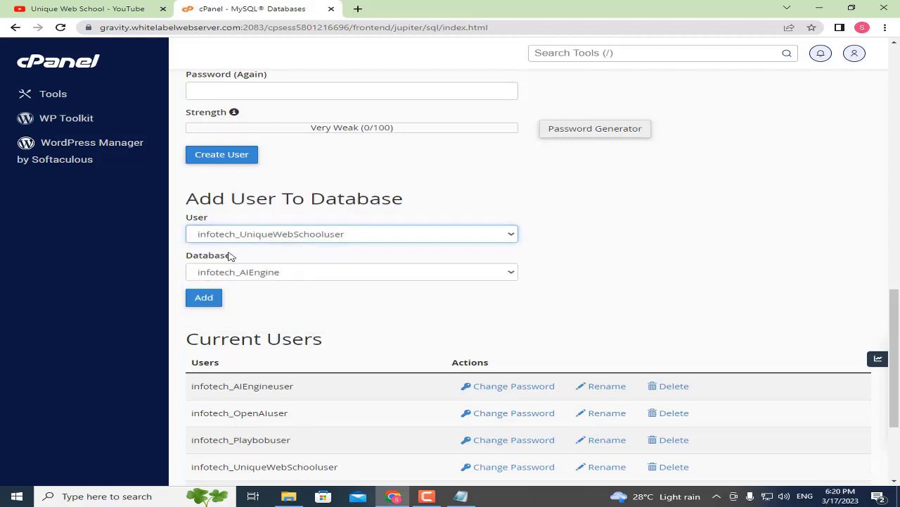
pyautogui.moveTo(231, 256); pyautogui.dragTo(248, 259)
pyautogui.click(235, 269)
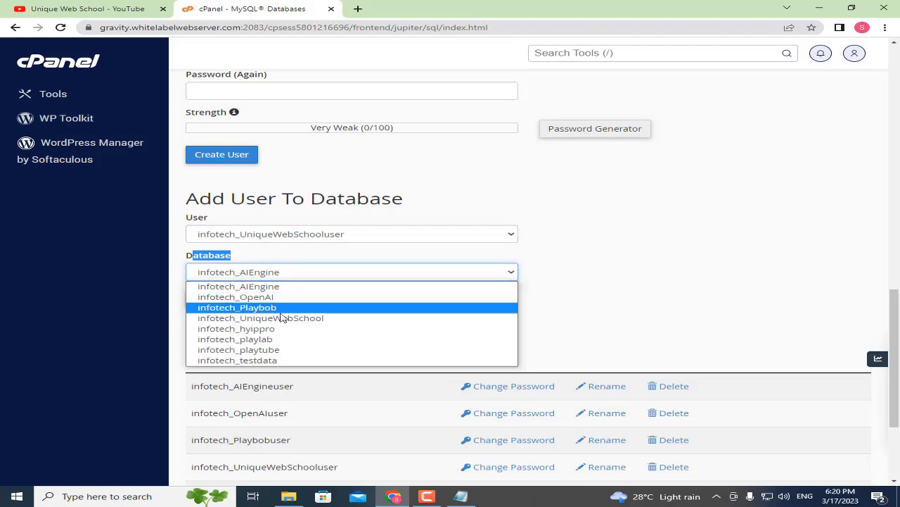
pyautogui.click(309, 317)
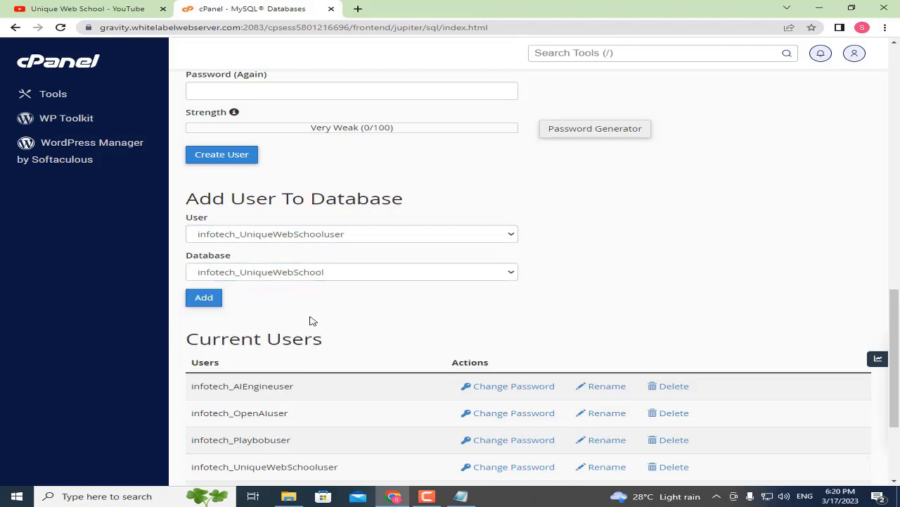
pyautogui.click(216, 301)
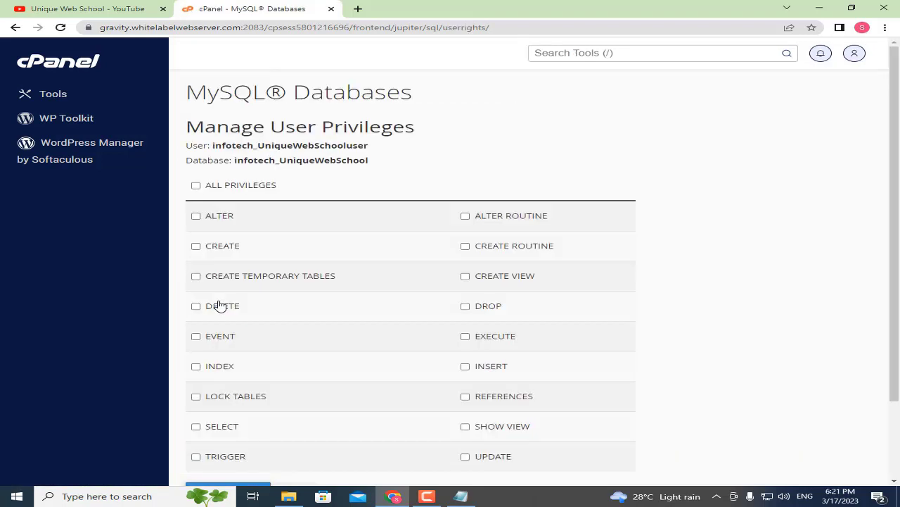
# Grant the user all privileges on the database and save the changes.
pyautogui.click(206, 186)
pyautogui.scroll(-2, 324, 188)
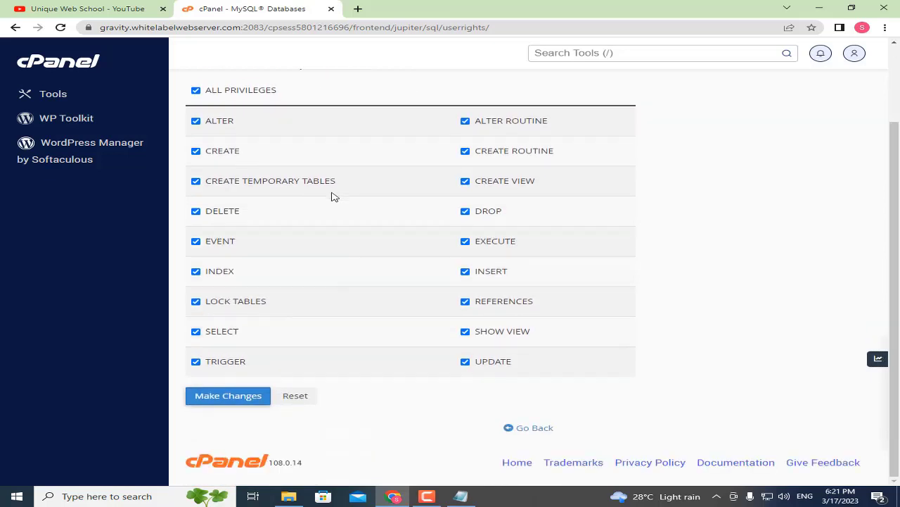
pyautogui.click(227, 395)
pyautogui.scroll(2, 291, 293)
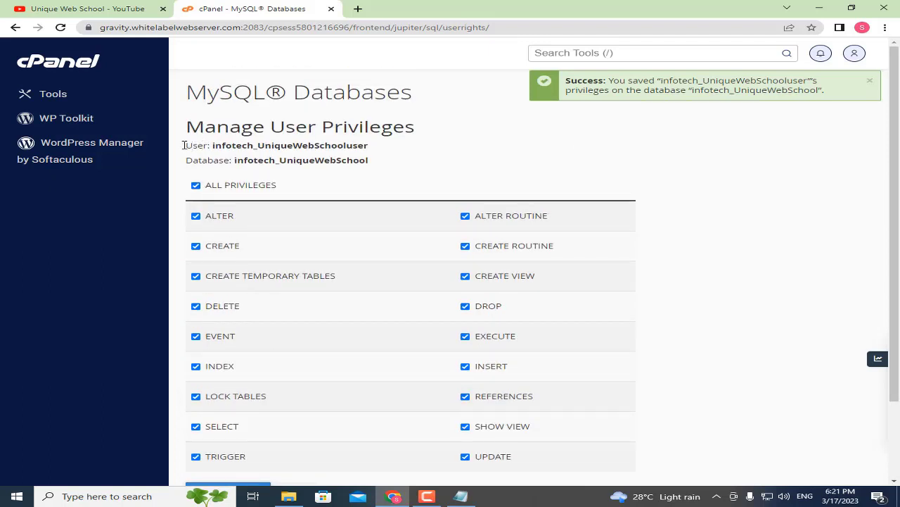
# Copy the User and Database lines from the privileges page and paste them below the password in the Notepad file.
pyautogui.moveTo(183, 145); pyautogui.dragTo(465, 171)
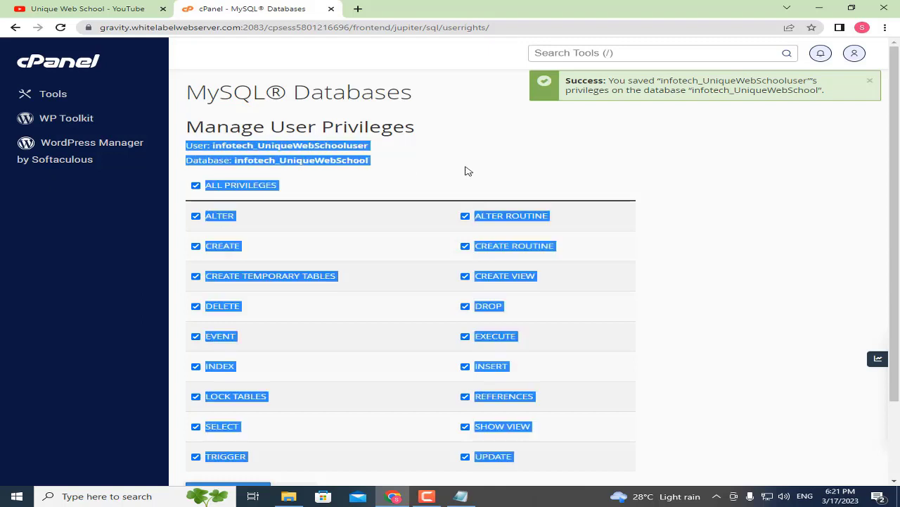
pyautogui.click(379, 164)
pyautogui.moveTo(189, 145); pyautogui.dragTo(369, 158)
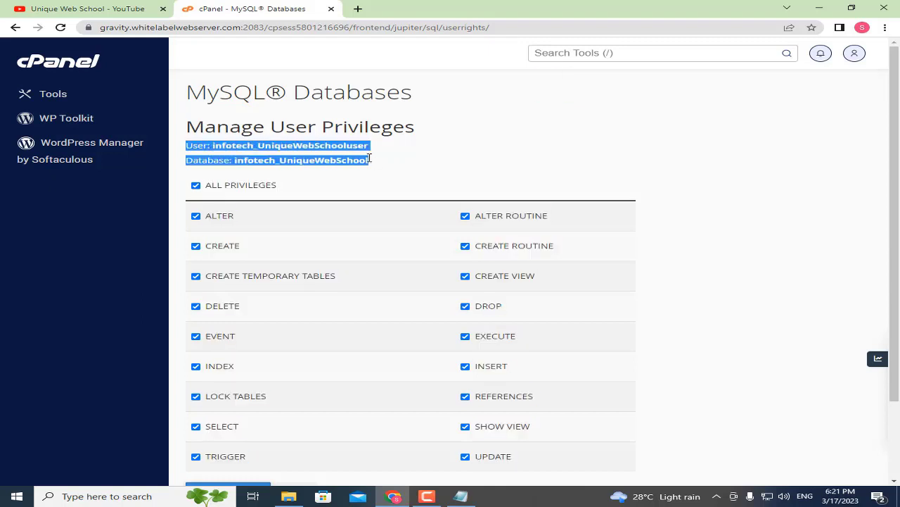
pyautogui.rightClick(323, 160)
pyautogui.click(355, 169)
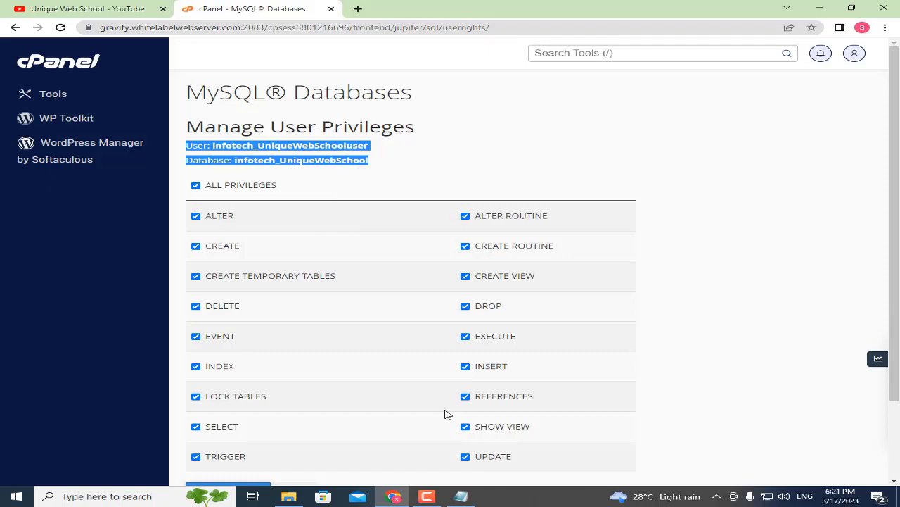
pyautogui.click(462, 496)
pyautogui.press('Return')
pyautogui.press('Return')
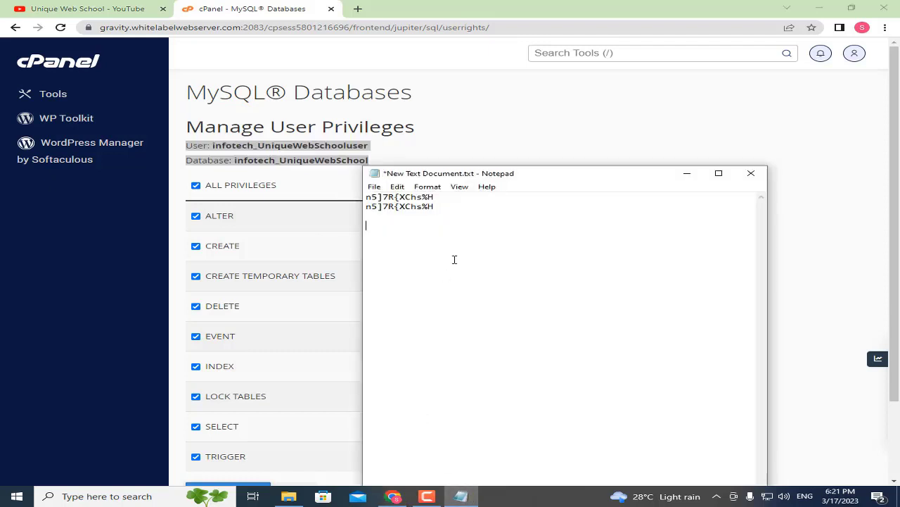
pyautogui.hotkey('ctrl', 'v')
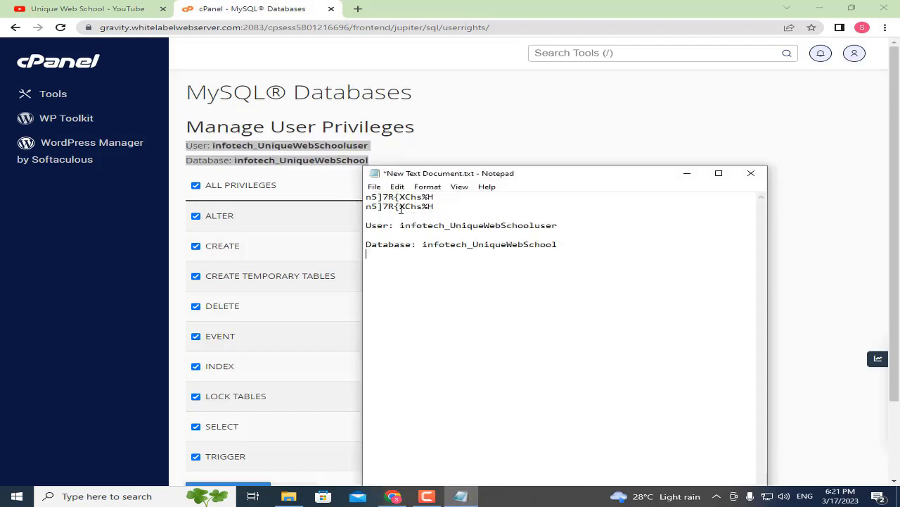
pyautogui.click(375, 186)
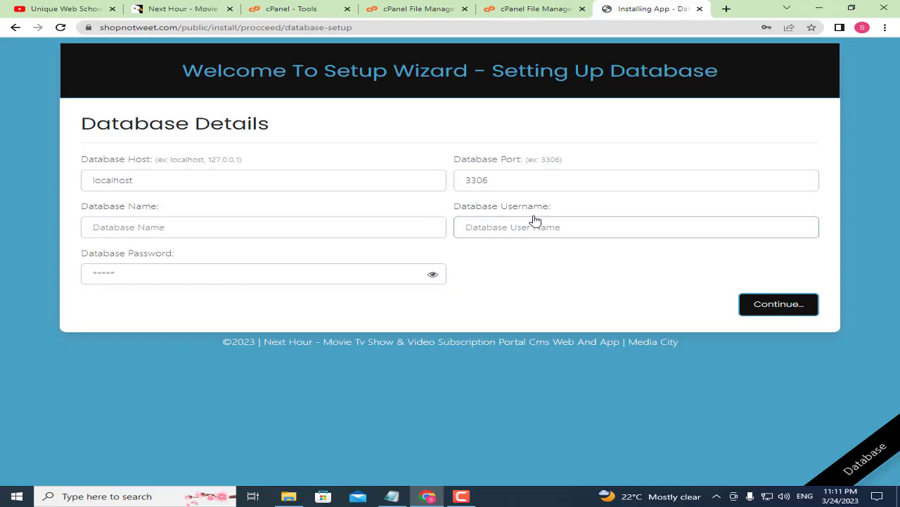
# Copy the database name shopnotw_UniqueWebSchool from Notepad into the installer's Database Name field.
pyautogui.click(394, 496)
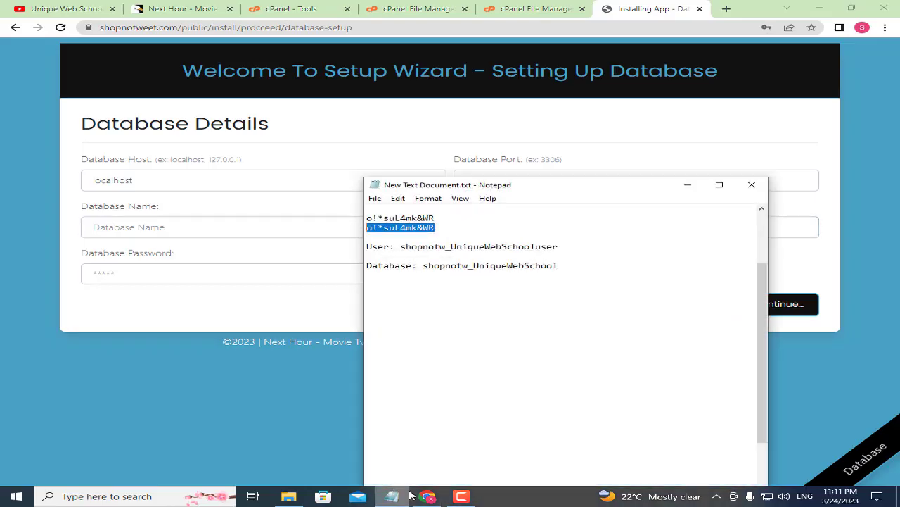
pyautogui.click(464, 418)
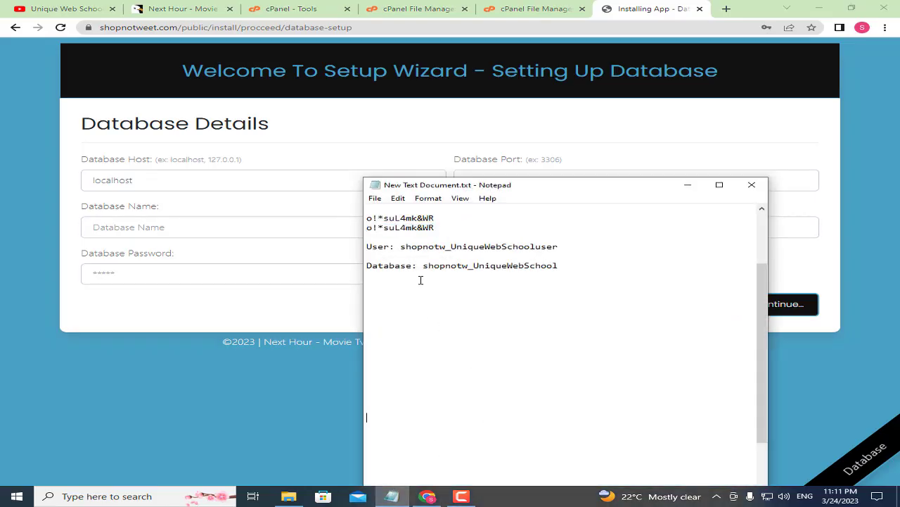
pyautogui.moveTo(581, 265); pyautogui.dragTo(422, 266)
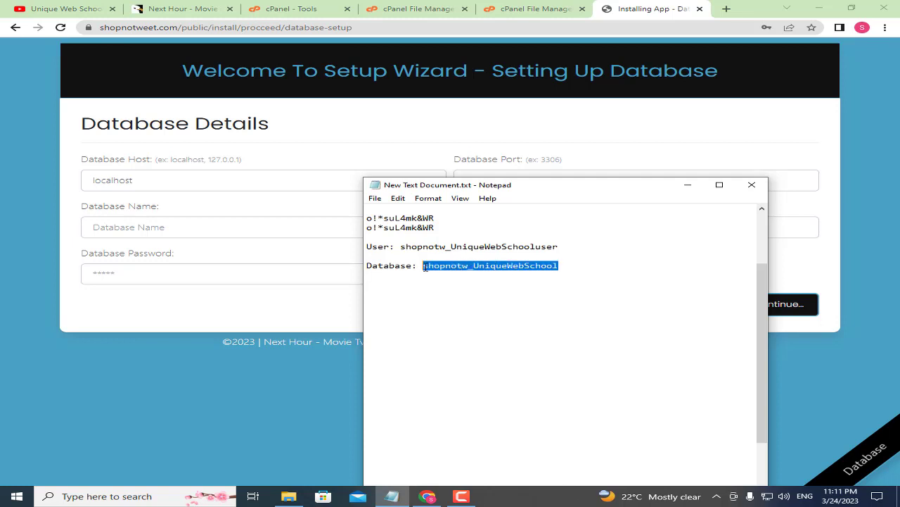
pyautogui.rightClick(449, 267)
pyautogui.click(471, 301)
pyautogui.moveTo(80, 206); pyautogui.dragTo(148, 227)
pyautogui.click(148, 227)
pyautogui.hotkey('ctrl', 'v')
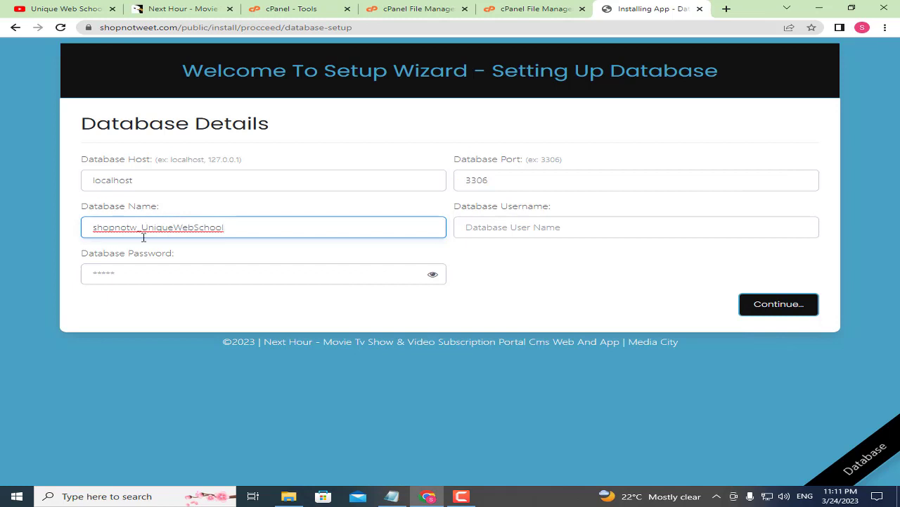
# Copy the database password from Notepad into the installer's Database Password field.
pyautogui.moveTo(87, 254); pyautogui.dragTo(166, 254)
pyautogui.click(392, 496)
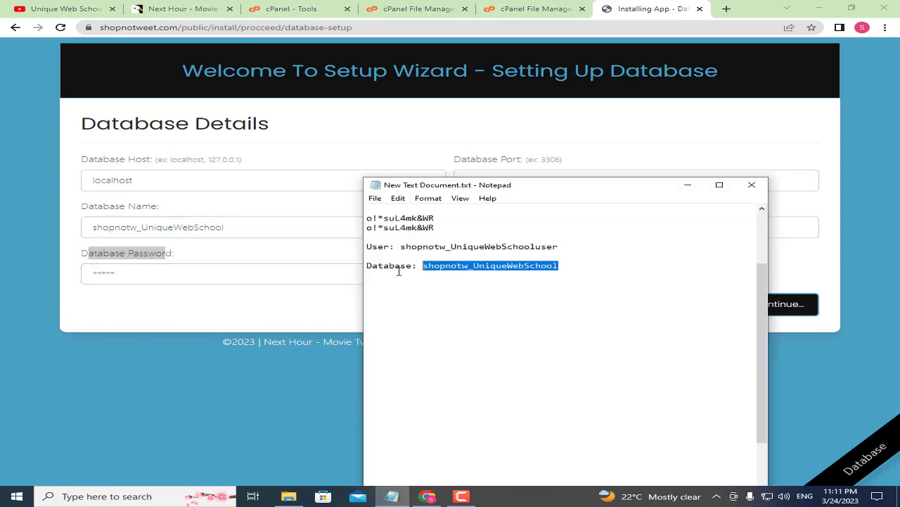
pyautogui.moveTo(450, 227); pyautogui.dragTo(347, 226)
pyautogui.rightClick(406, 226)
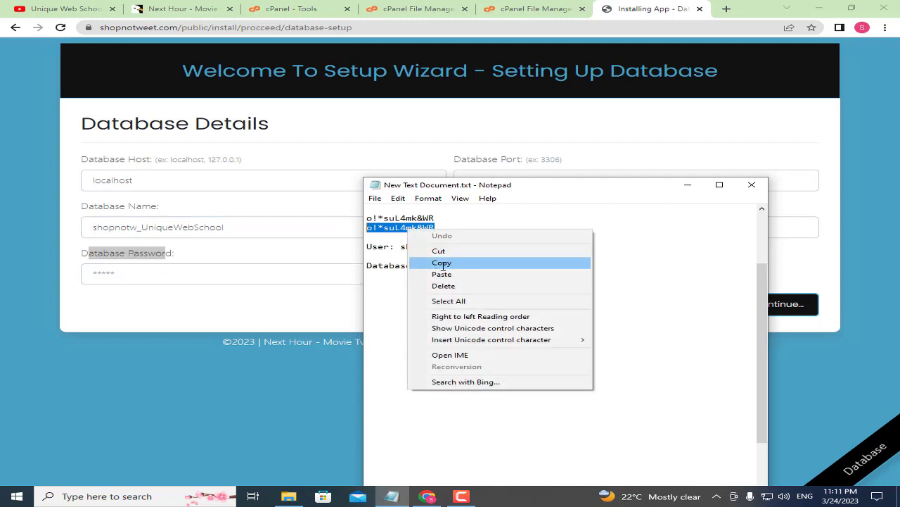
pyautogui.click(440, 269)
pyautogui.click(163, 306)
pyautogui.click(199, 275)
pyautogui.hotkey('ctrl', 'v')
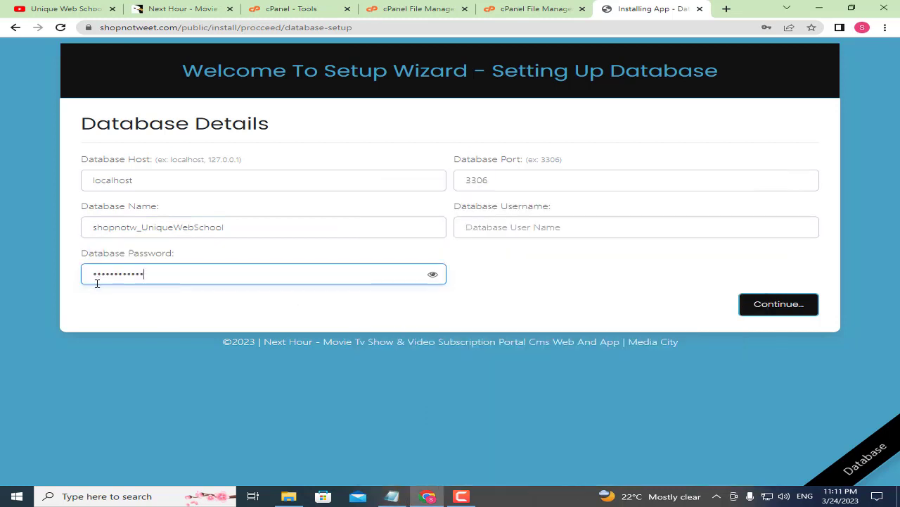
# Copy the database user name shopnotw_UniqueWebSchooluser from Notepad into the installer's Database Username field.
pyautogui.moveTo(455, 206); pyautogui.dragTo(551, 206)
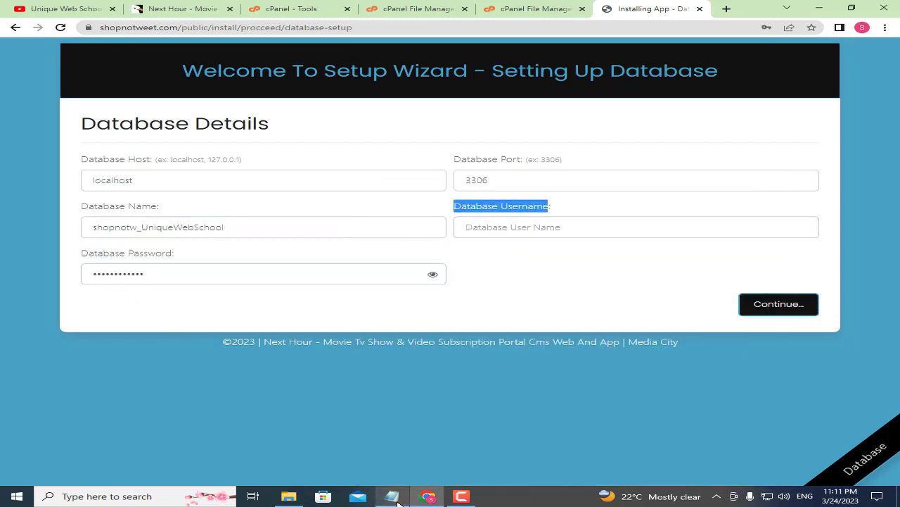
pyautogui.click(391, 496)
pyautogui.moveTo(401, 248); pyautogui.dragTo(600, 256)
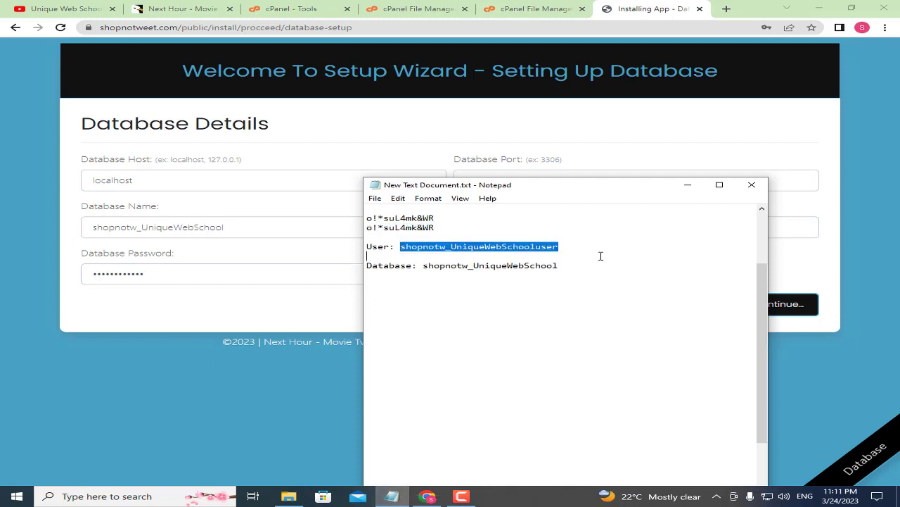
pyautogui.rightClick(515, 255)
pyautogui.click(538, 289)
pyautogui.click(471, 121)
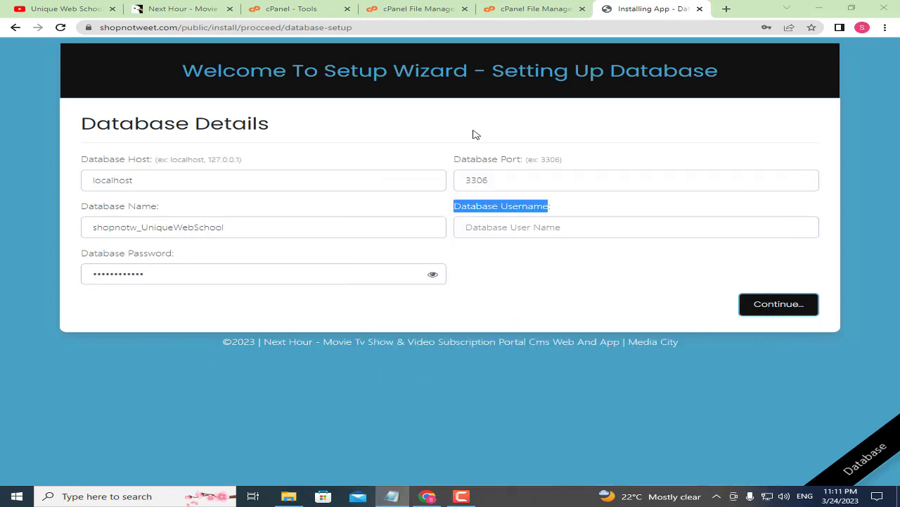
pyautogui.click(502, 227)
pyautogui.hotkey('ctrl', 'v')
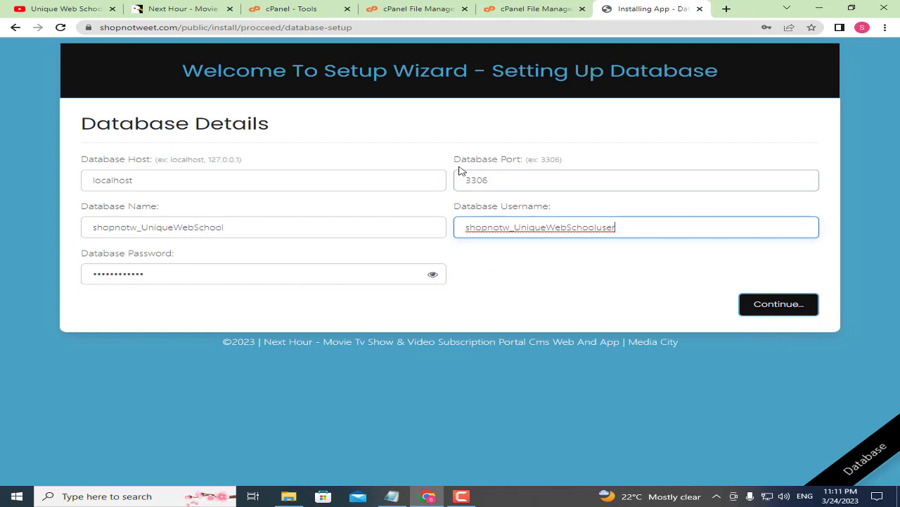
# Keep 3306 as the database port and submit the database details to continue the installation.
pyautogui.doubleClick(526, 180)
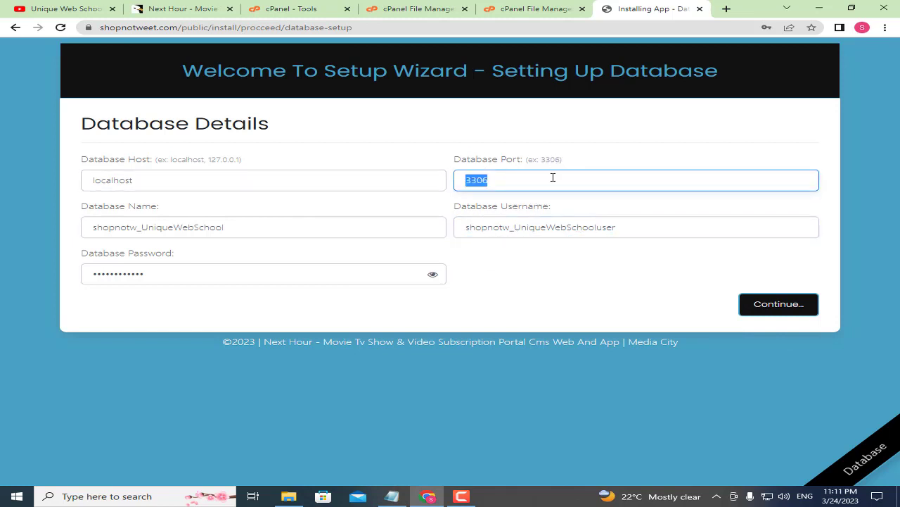
pyautogui.click(595, 158)
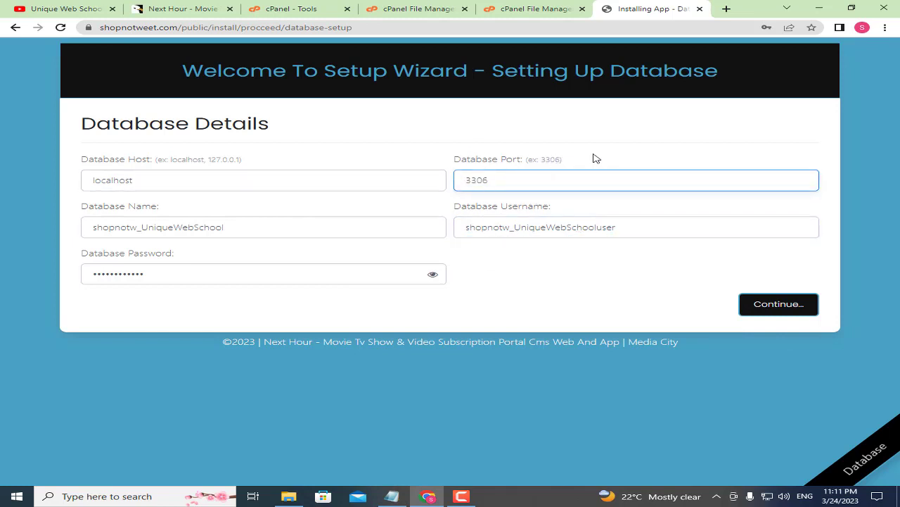
pyautogui.click(791, 313)
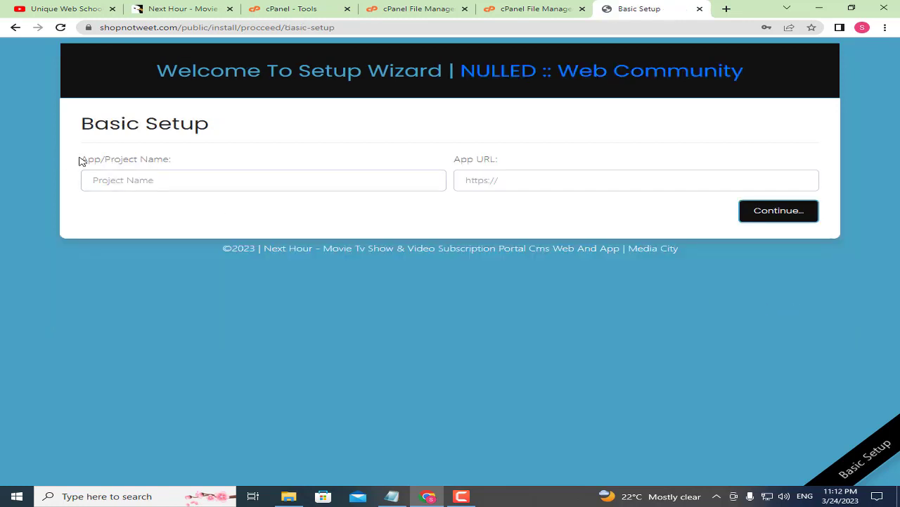
# Copy the channel name Unique Web School from the YouTube page into the installer's App/Project Name field.
pyautogui.moveTo(79, 161); pyautogui.dragTo(221, 164)
pyautogui.click(221, 165)
pyautogui.click(158, 180)
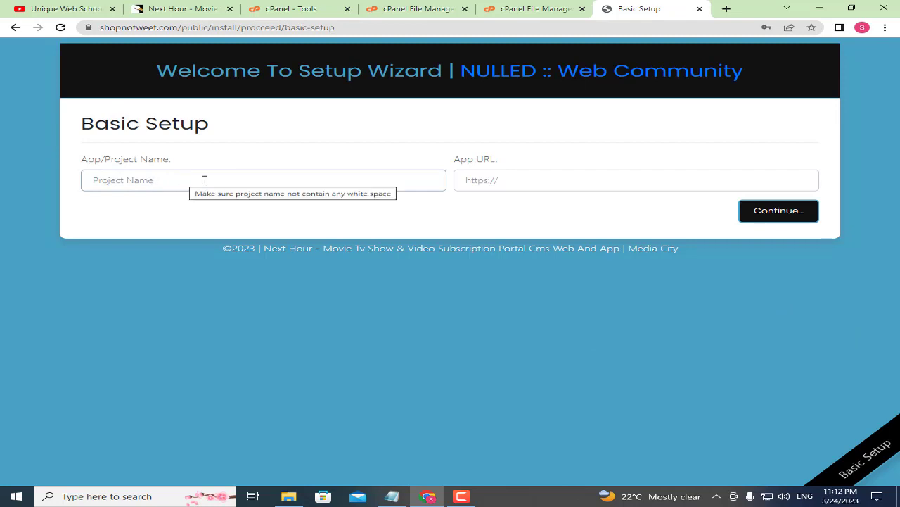
pyautogui.click(60, 7)
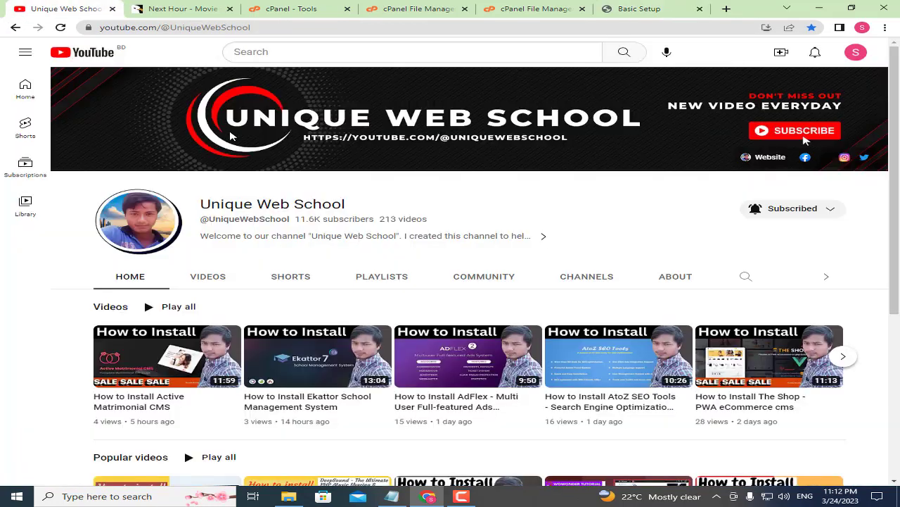
pyautogui.tripleClick(269, 203)
pyautogui.rightClick(327, 204)
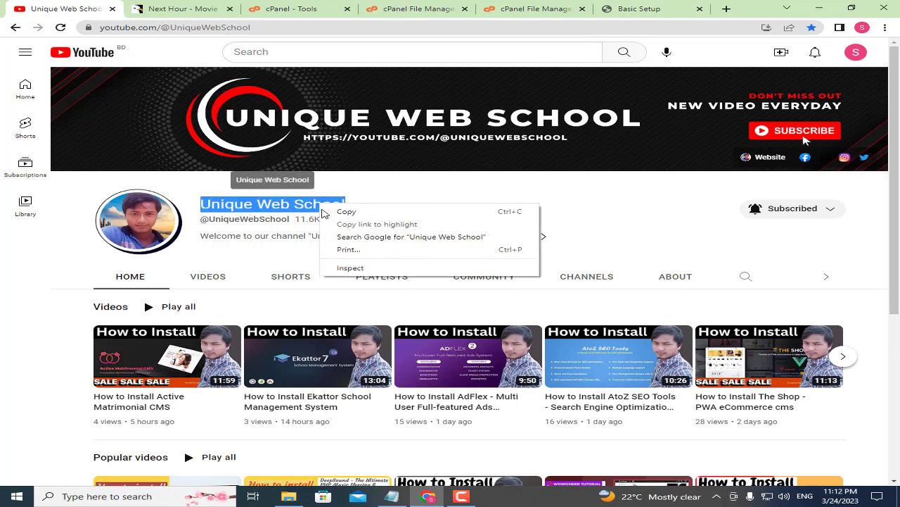
pyautogui.click(342, 211)
pyautogui.click(627, 8)
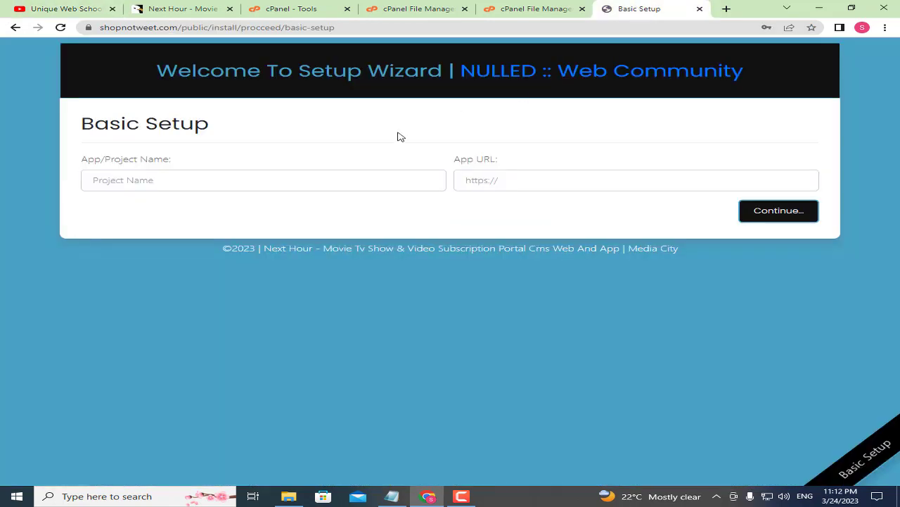
pyautogui.click(209, 190)
pyautogui.hotkey('ctrl', 'v')
pyautogui.moveTo(160, 182); pyautogui.dragTo(46, 187)
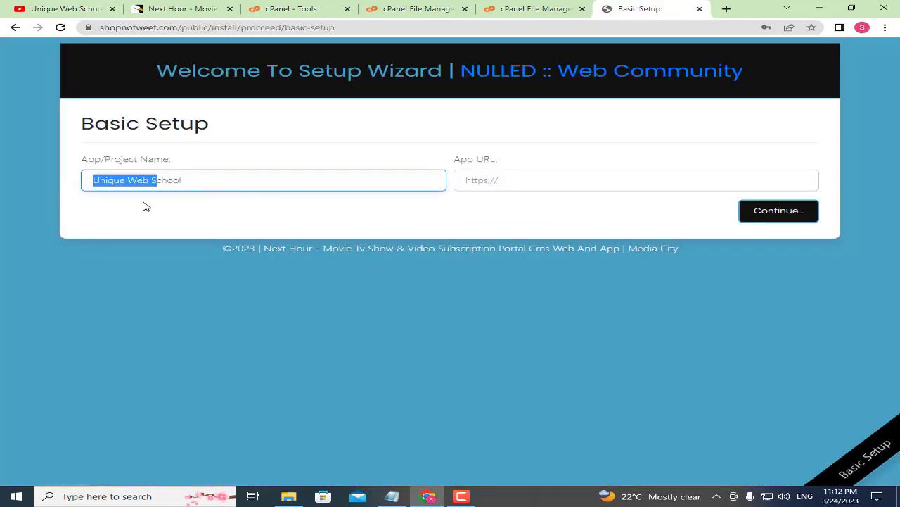
pyautogui.click(150, 204)
pyautogui.moveTo(514, 169); pyautogui.dragTo(519, 165)
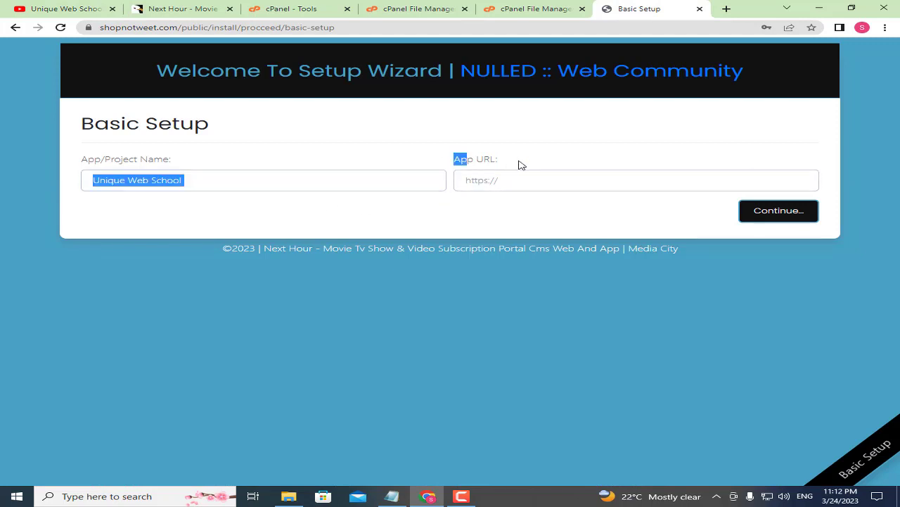
pyautogui.click(532, 187)
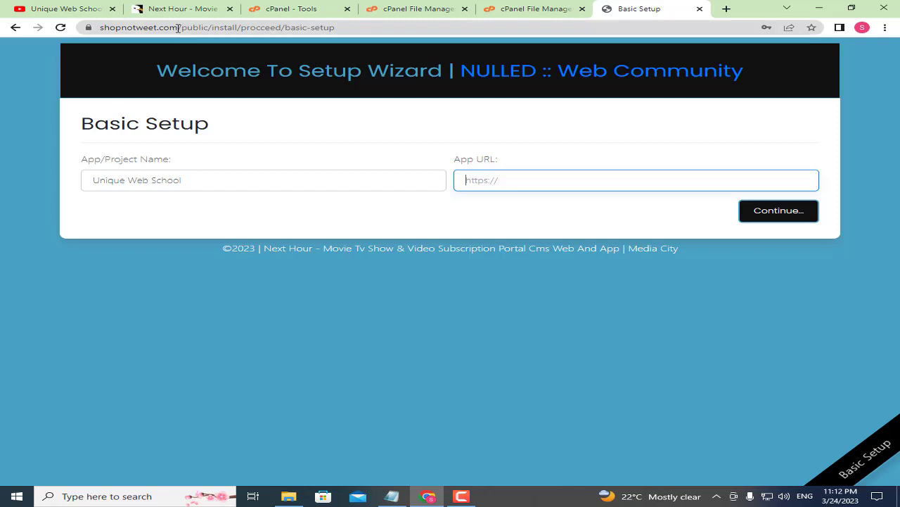
pyautogui.doubleClick(139, 28)
pyautogui.rightClick(139, 29)
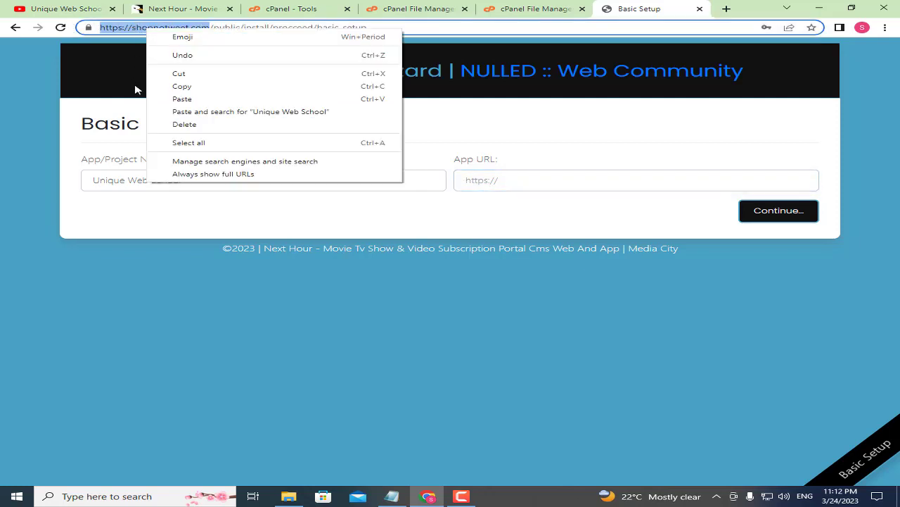
pyautogui.click(182, 90)
pyautogui.click(491, 182)
pyautogui.hotkey('ctrl', 'v')
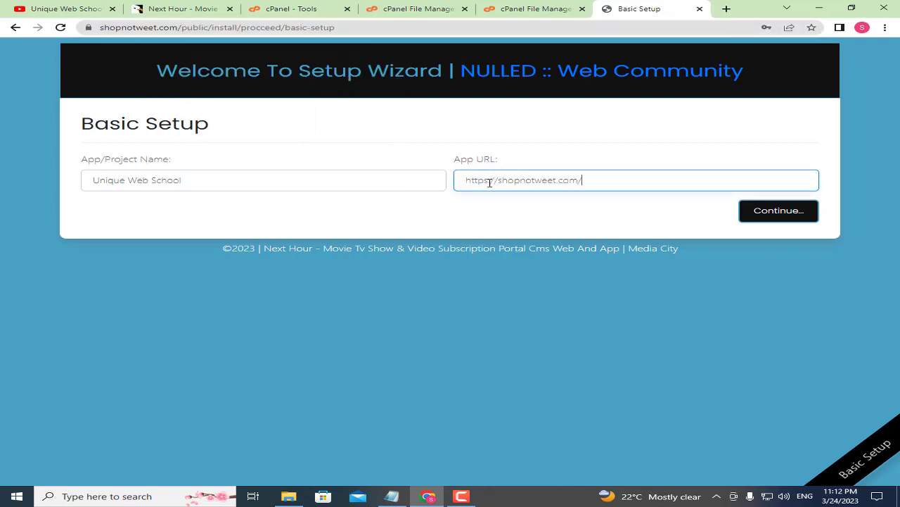
pyautogui.click(518, 221)
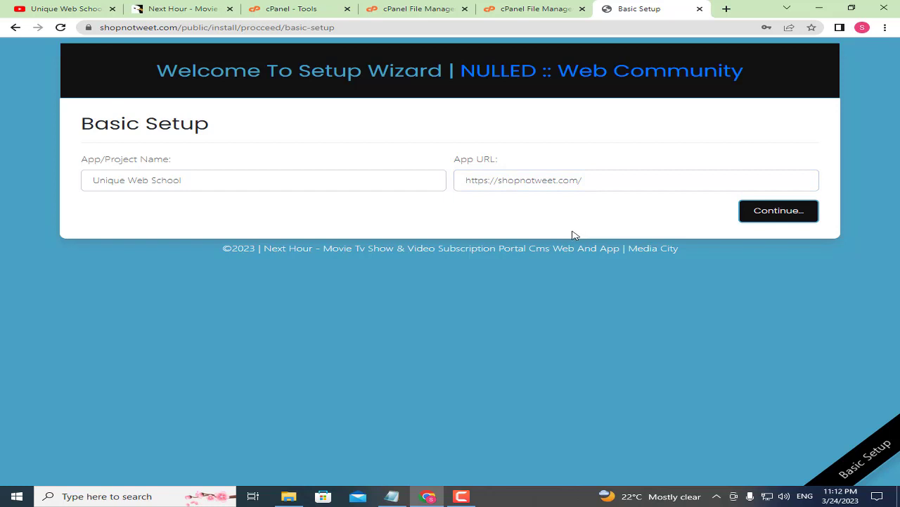
pyautogui.click(810, 222)
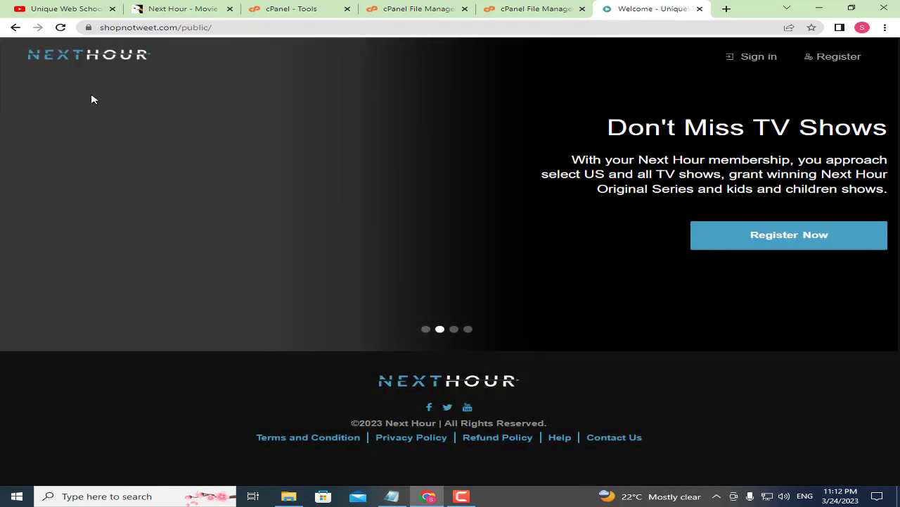
pyautogui.scroll(-1, 452, 285)
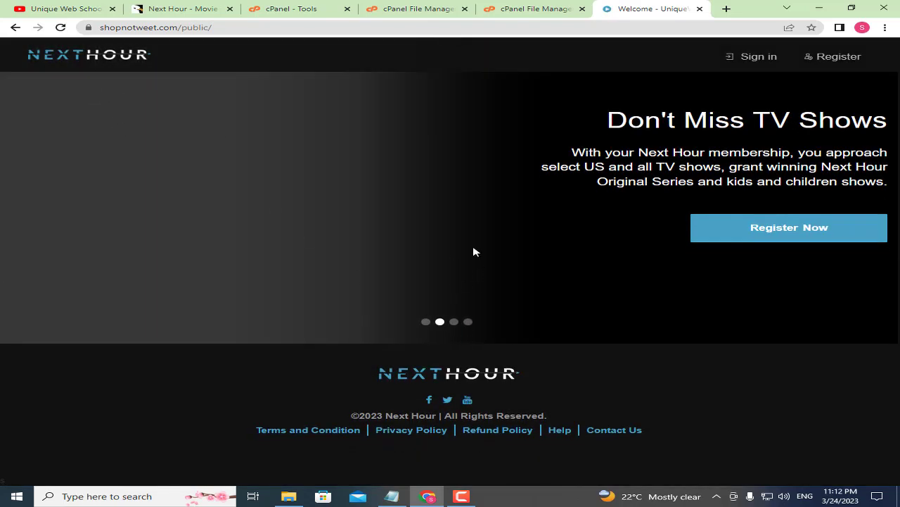
pyautogui.scroll(1, 473, 259)
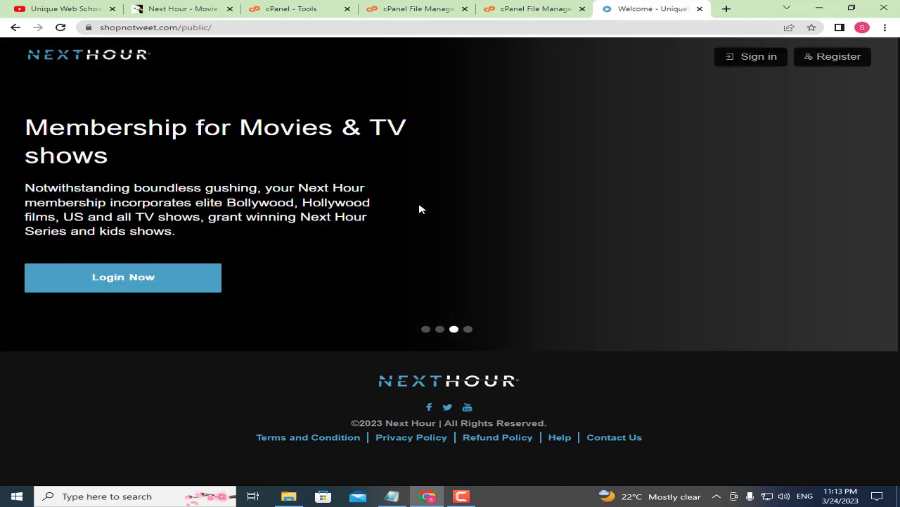
pyautogui.moveTo(351, 201); pyautogui.dragTo(627, 197)
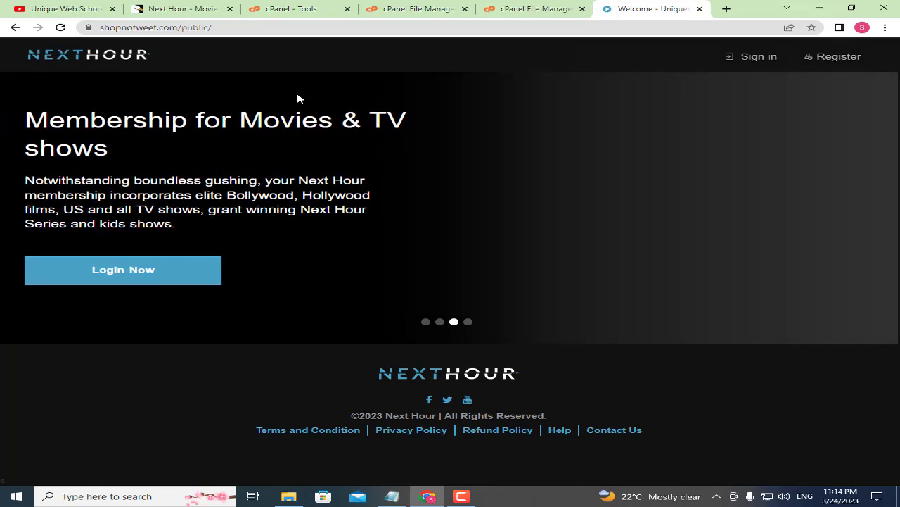
pyautogui.click(31, 8)
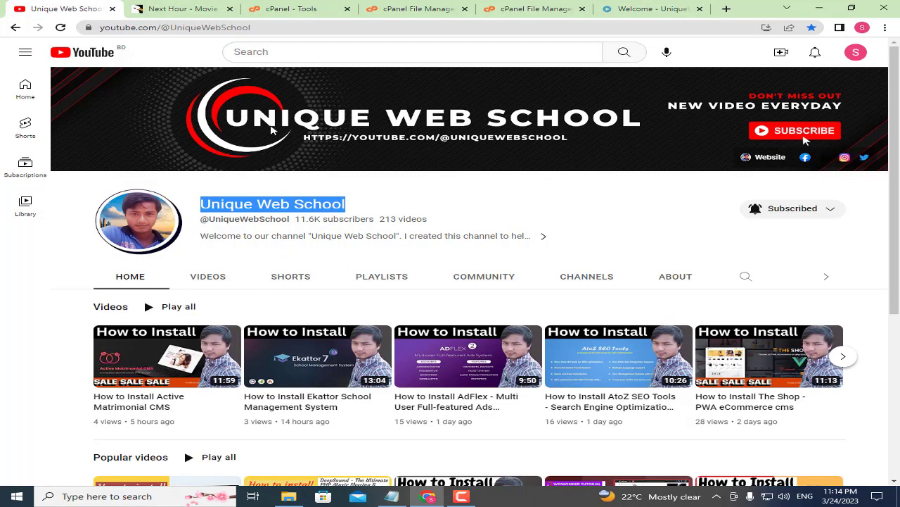
pyautogui.click(406, 200)
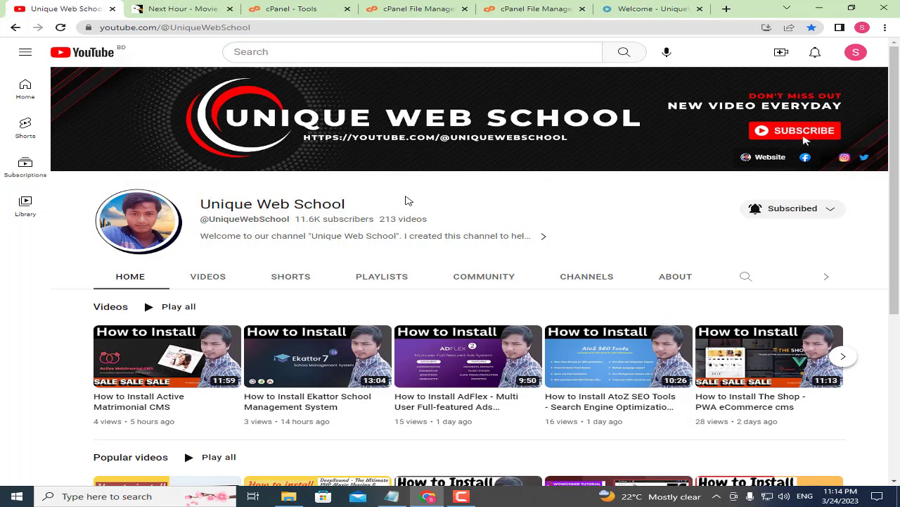